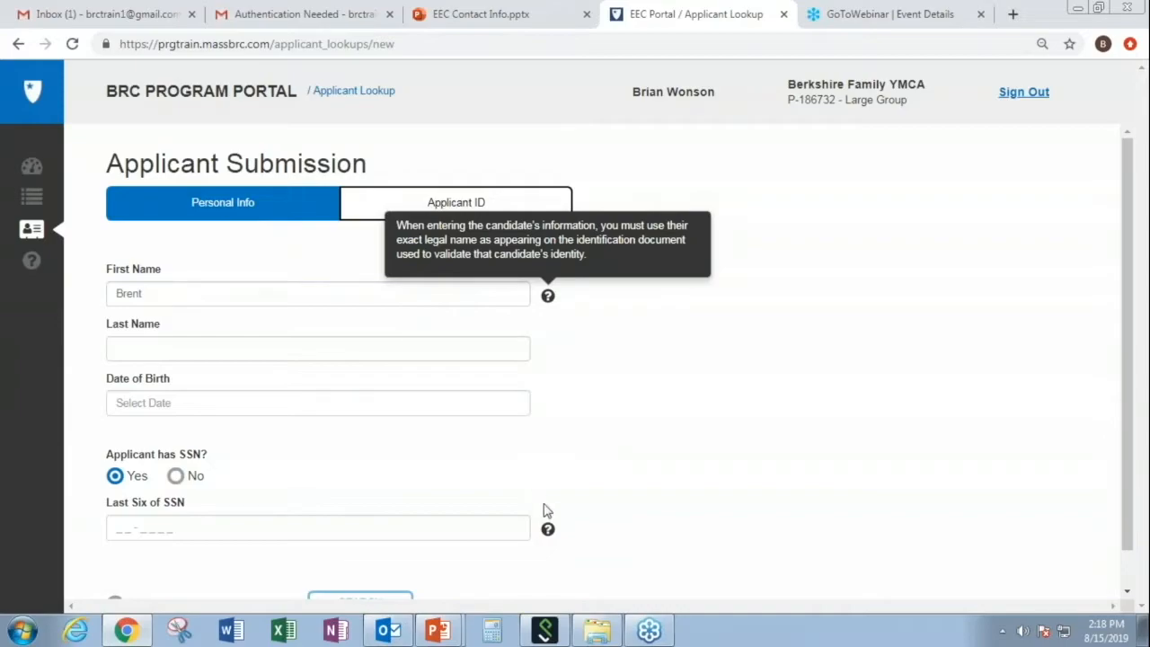
- Enter the applicant's first name in the Personal Info lookup form
{"action": "mouse_move", "coordinate": [547, 528]}
{"action": "left_click", "coordinate": [377, 358]}
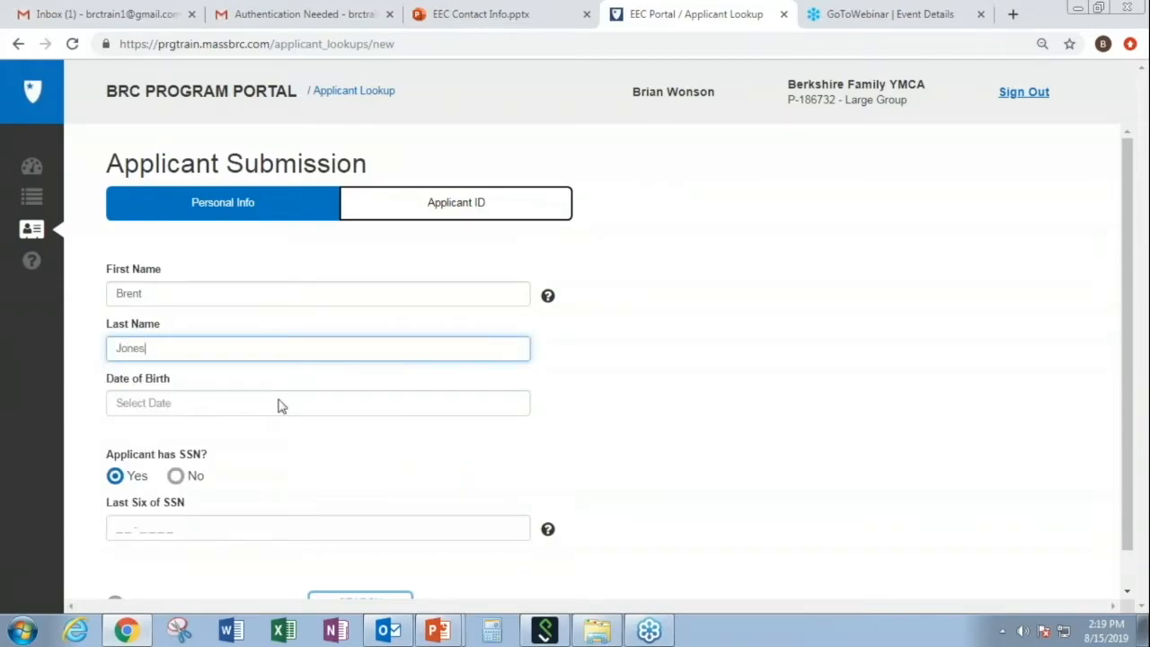
{"action": "left_click", "coordinate": [261, 406]}
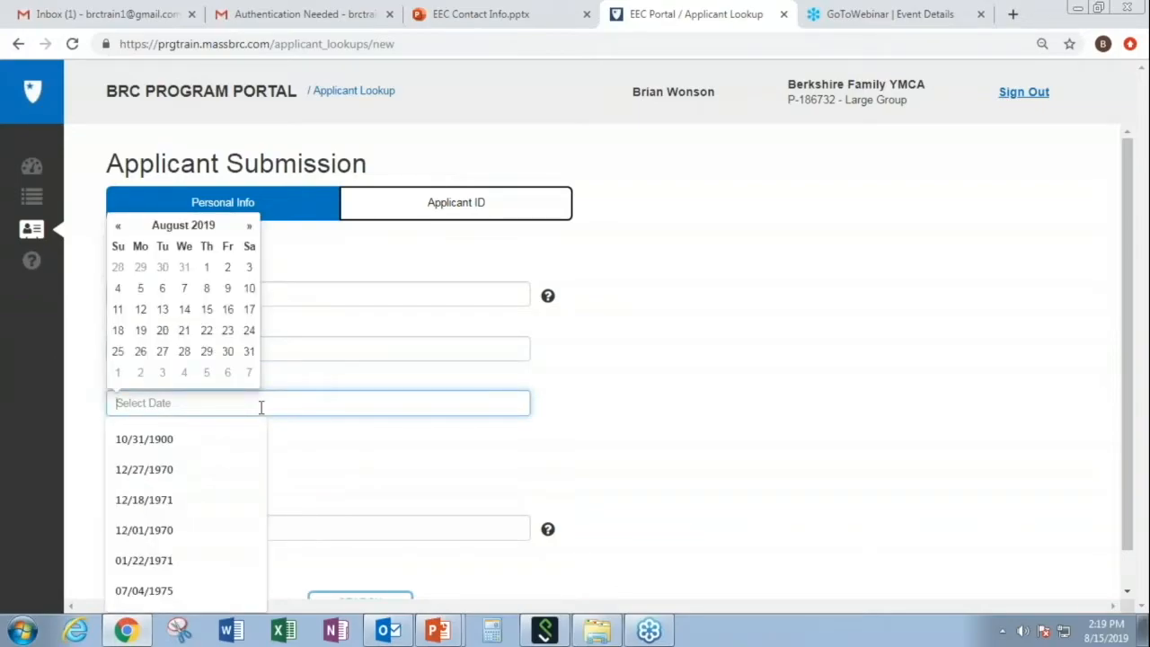
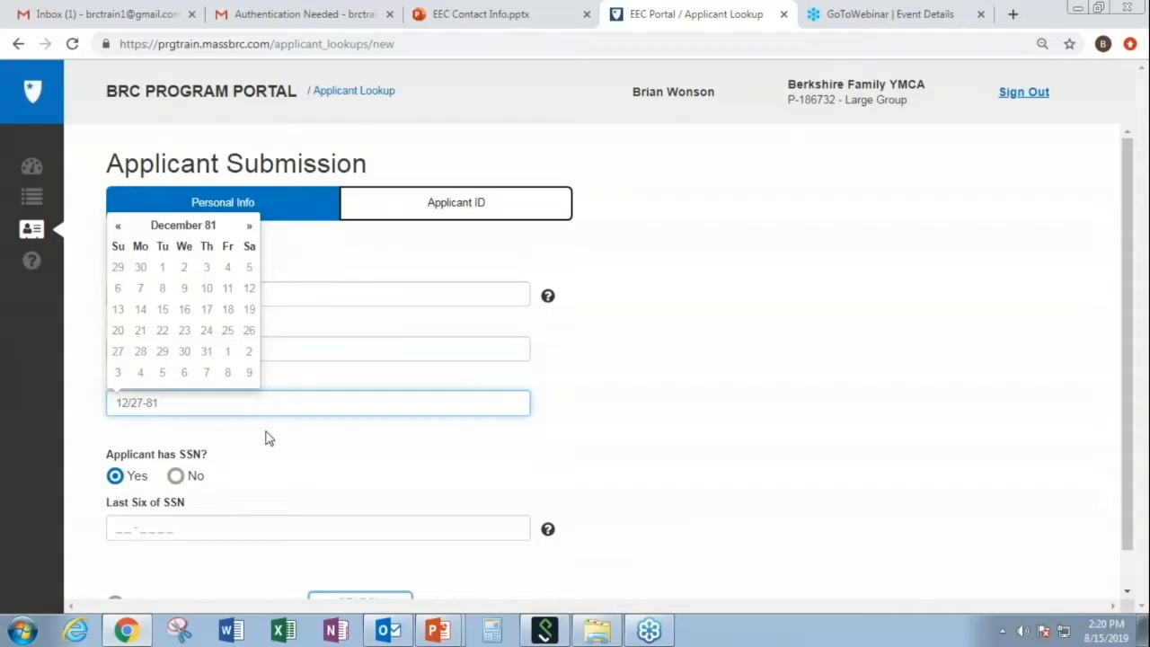
{"action": "left_click", "coordinate": [267, 437]}
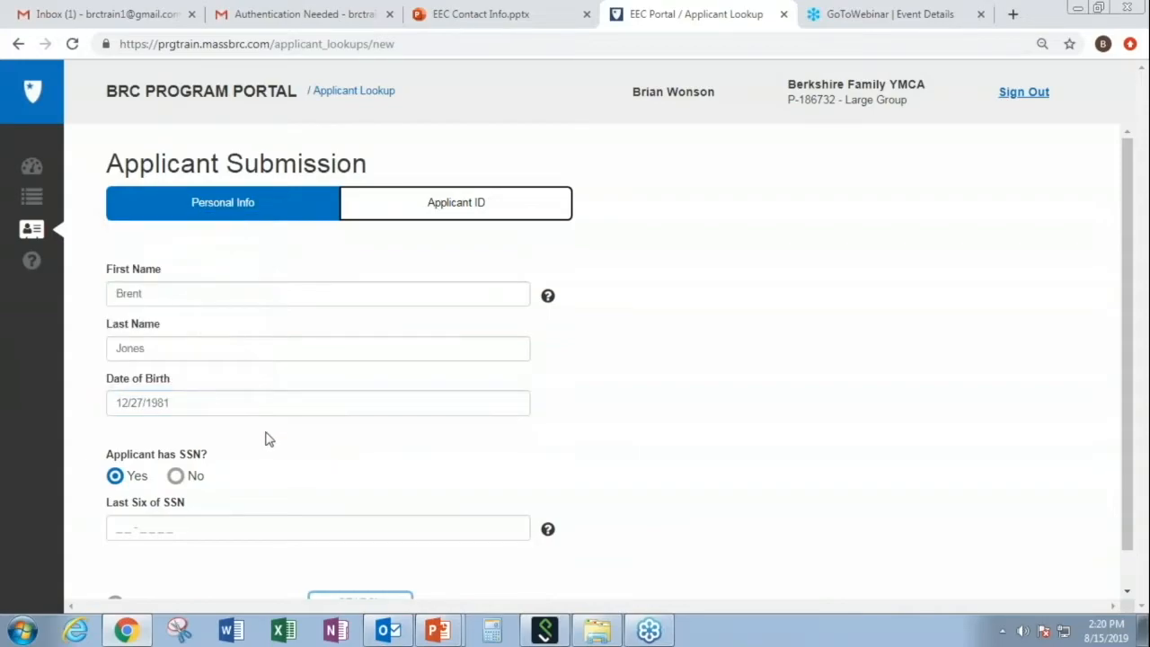
- Enter the last six digits of the applicant's SSN and scroll to the consent option
{"action": "mouse_move", "coordinate": [550, 532]}
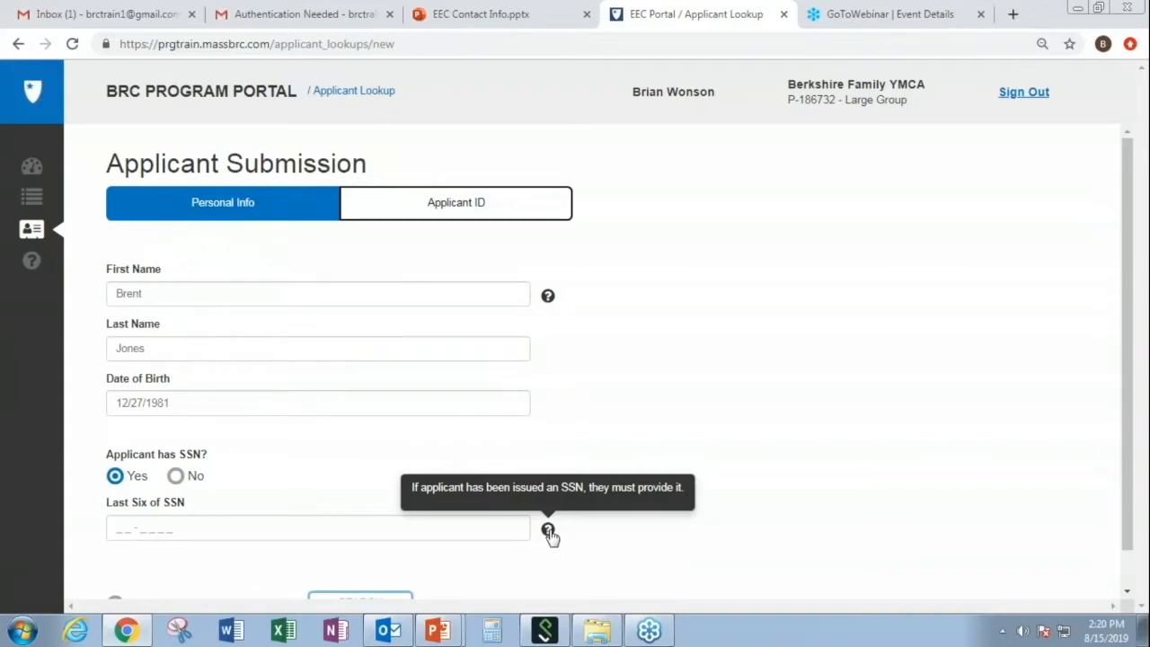
{"action": "left_click", "coordinate": [109, 528]}
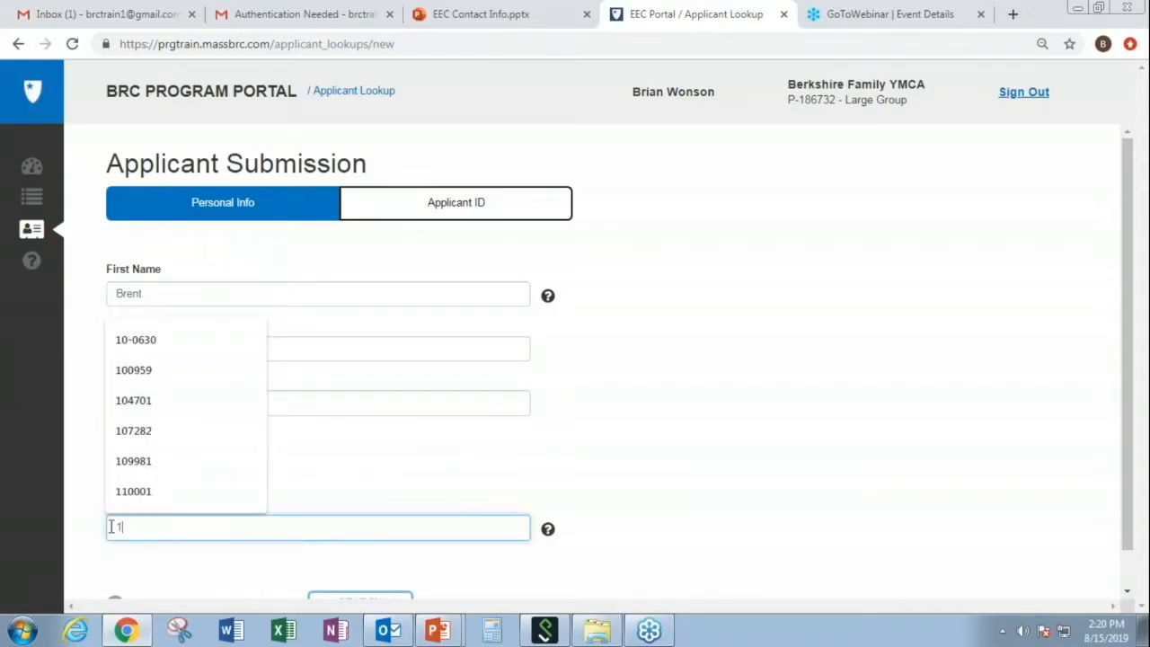
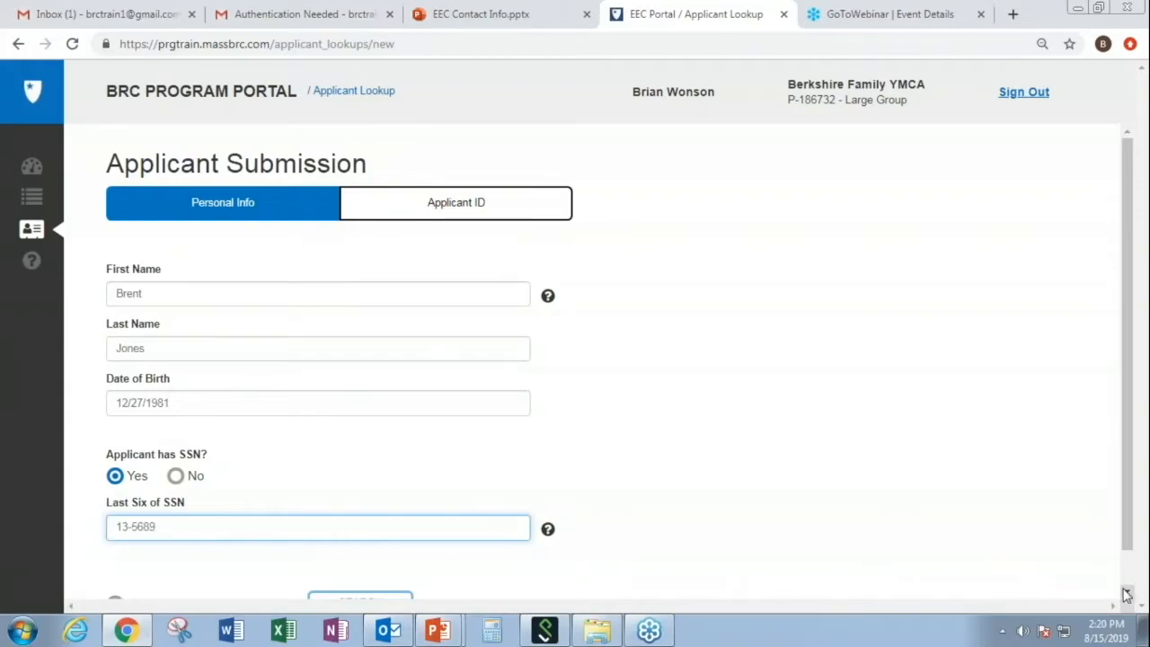
{"action": "scroll", "coordinate": [1125, 593], "scroll_direction": "down", "scroll_amount": 1}
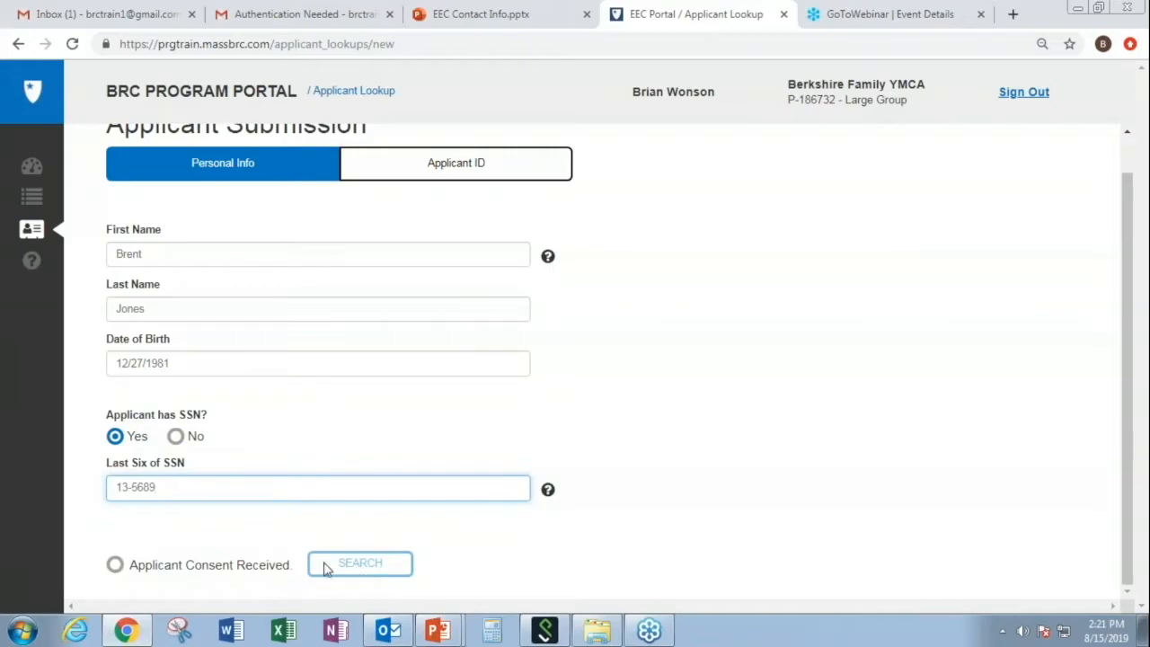
- Mark Applicant Consent Received and search, which returns No Applicants Found
{"action": "left_click", "coordinate": [115, 566]}
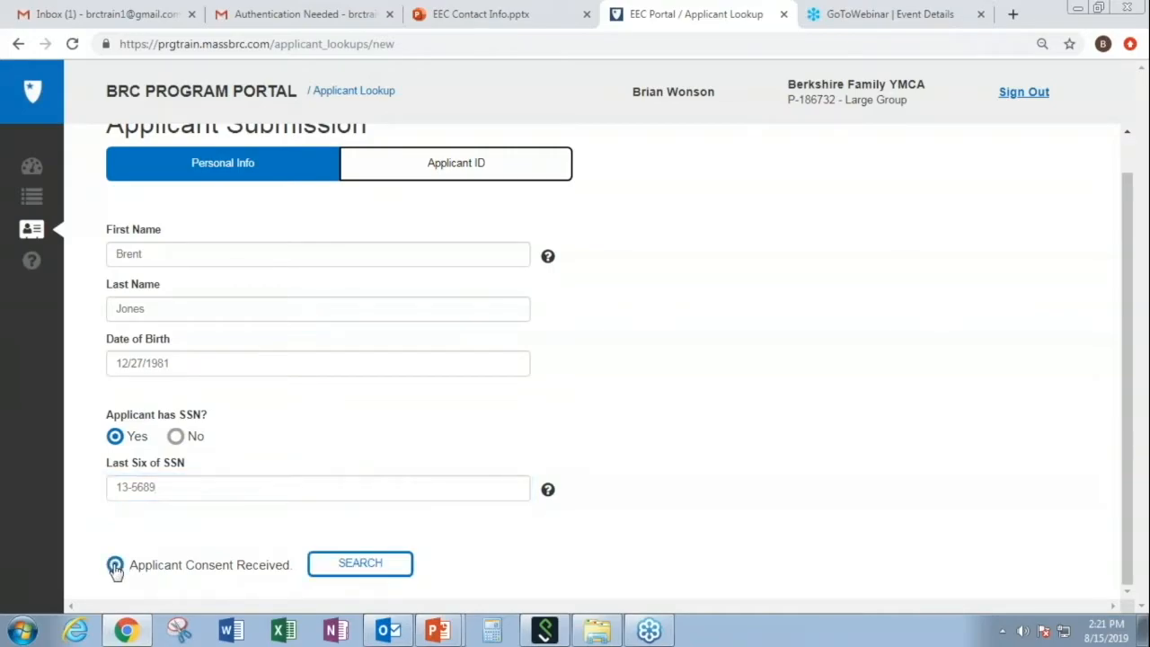
{"action": "left_click", "coordinate": [345, 573]}
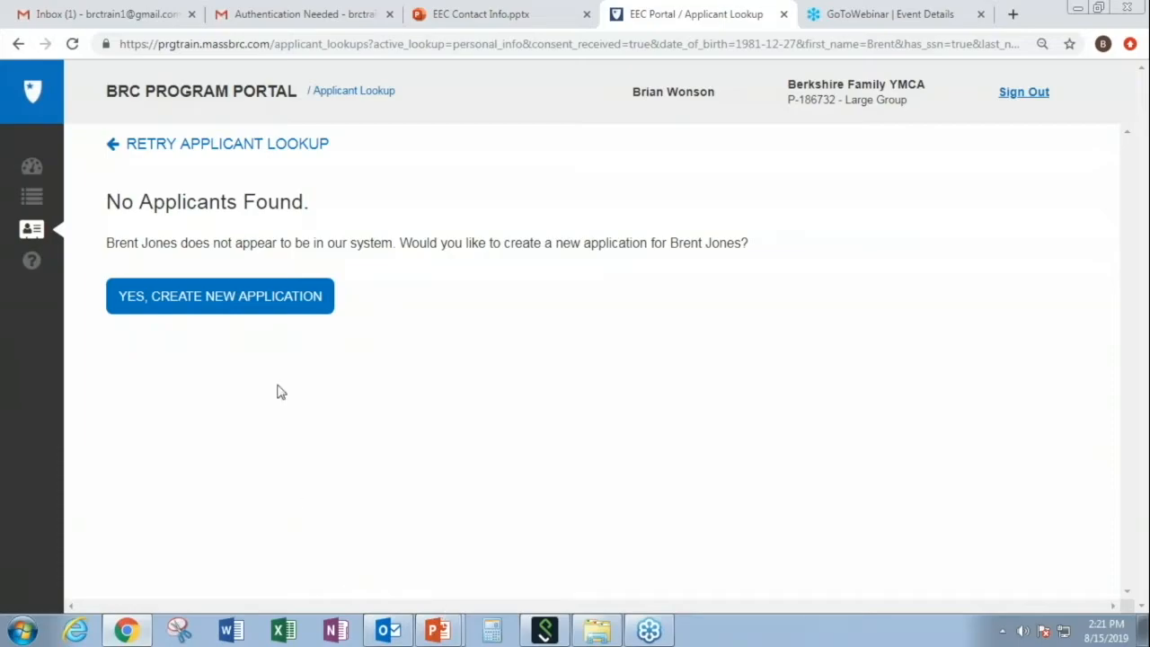
- Create a new application with program Berkshire Family YMCA at Williams - Western
{"action": "left_click", "coordinate": [284, 314]}
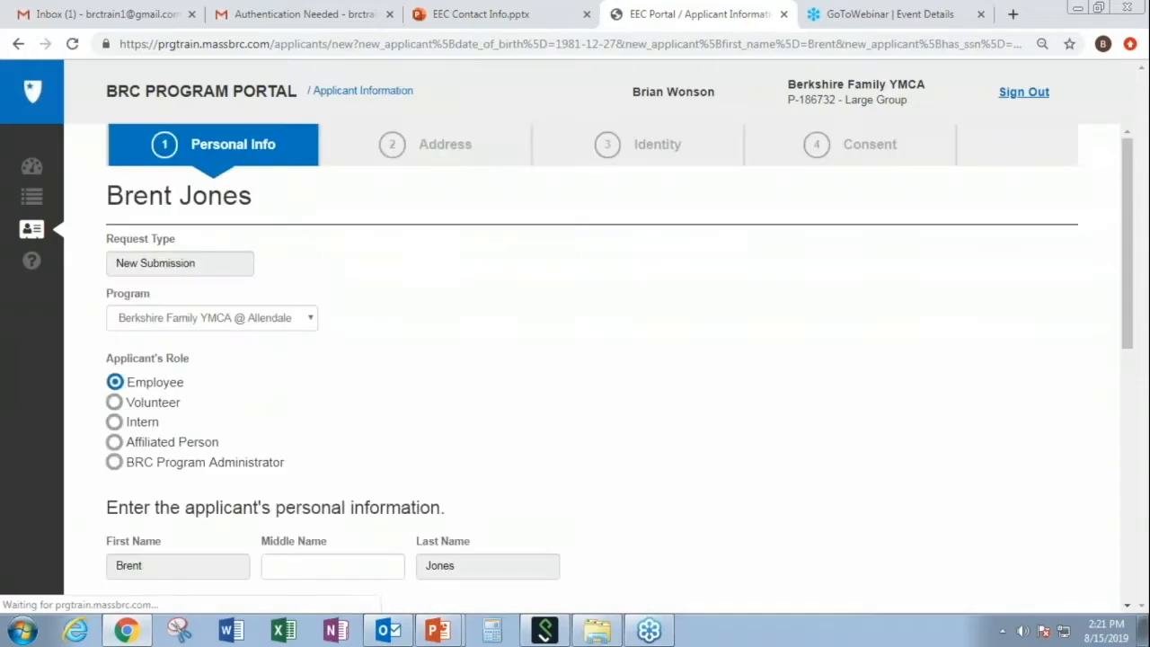
{"action": "left_click", "coordinate": [311, 320]}
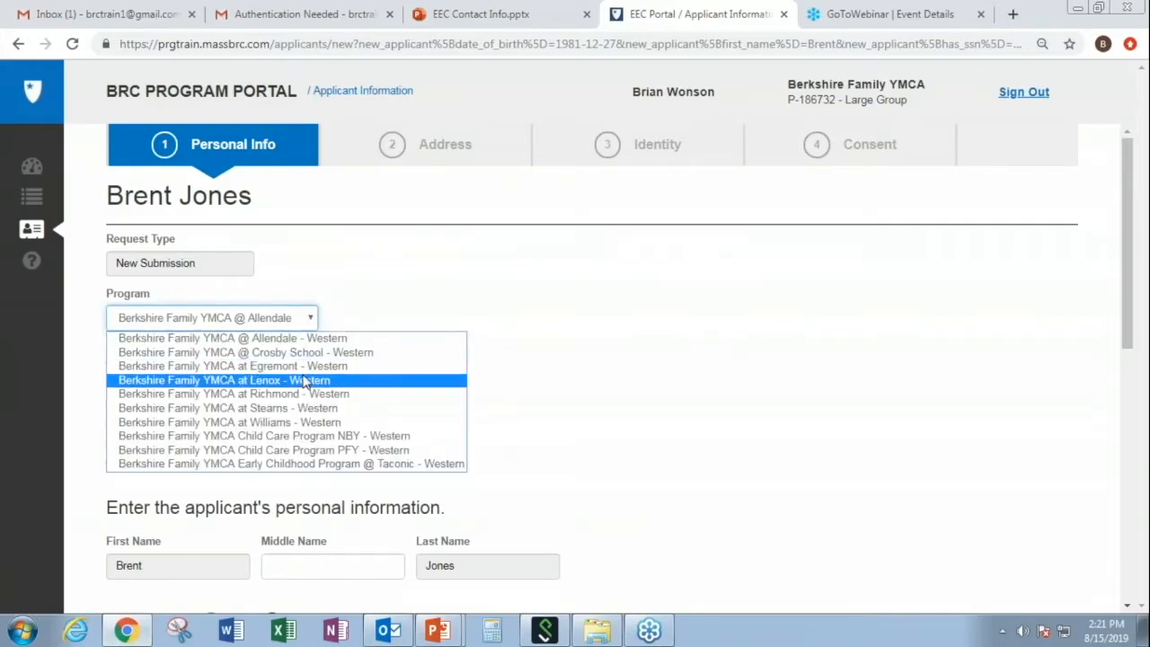
{"action": "left_click", "coordinate": [312, 423]}
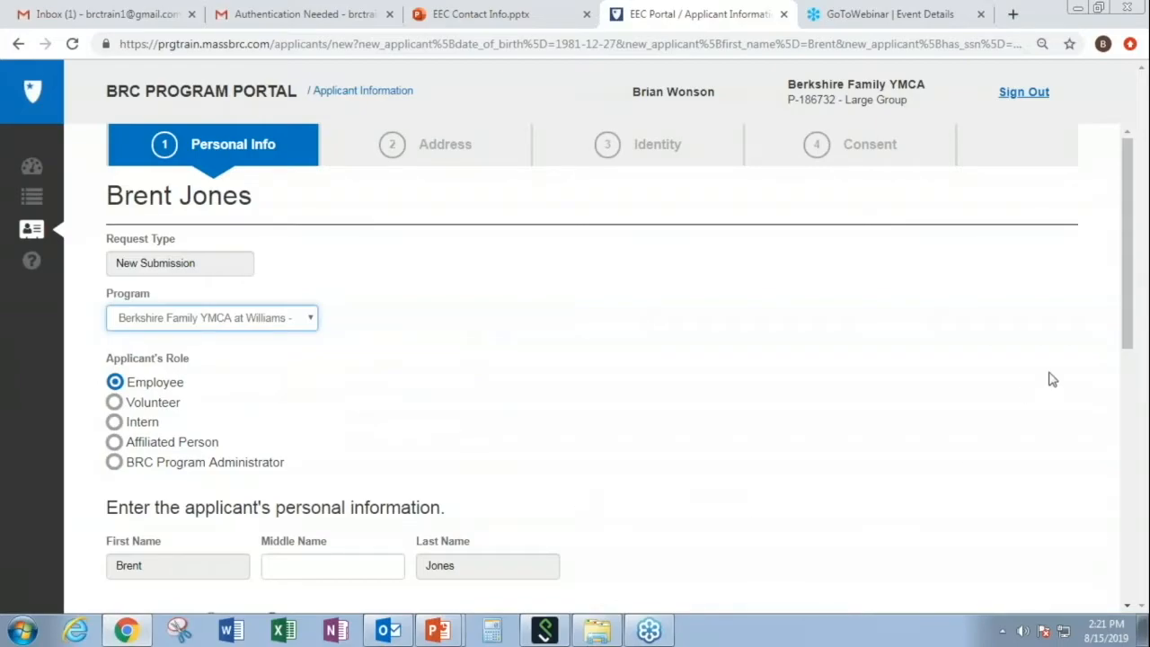
{"action": "left_click_drag", "start_coordinate": [1123, 343], "coordinate": [1139, 426]}
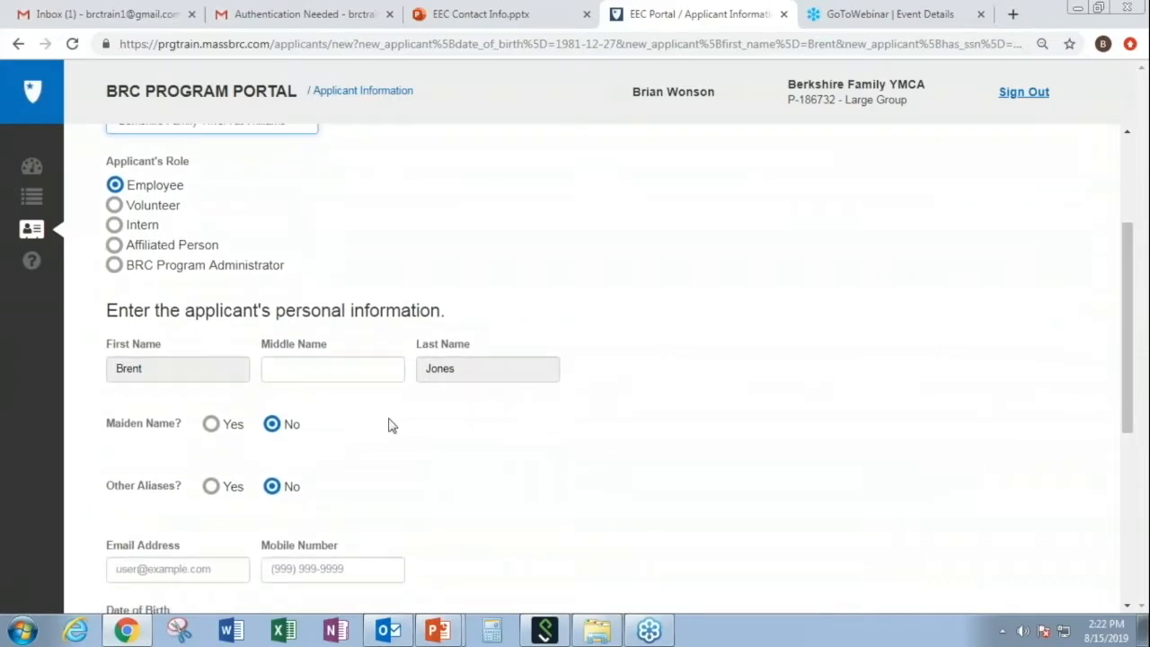
- Enter the applicant's middle name and answer No for maiden name and other aliases
{"action": "left_click", "coordinate": [318, 370]}
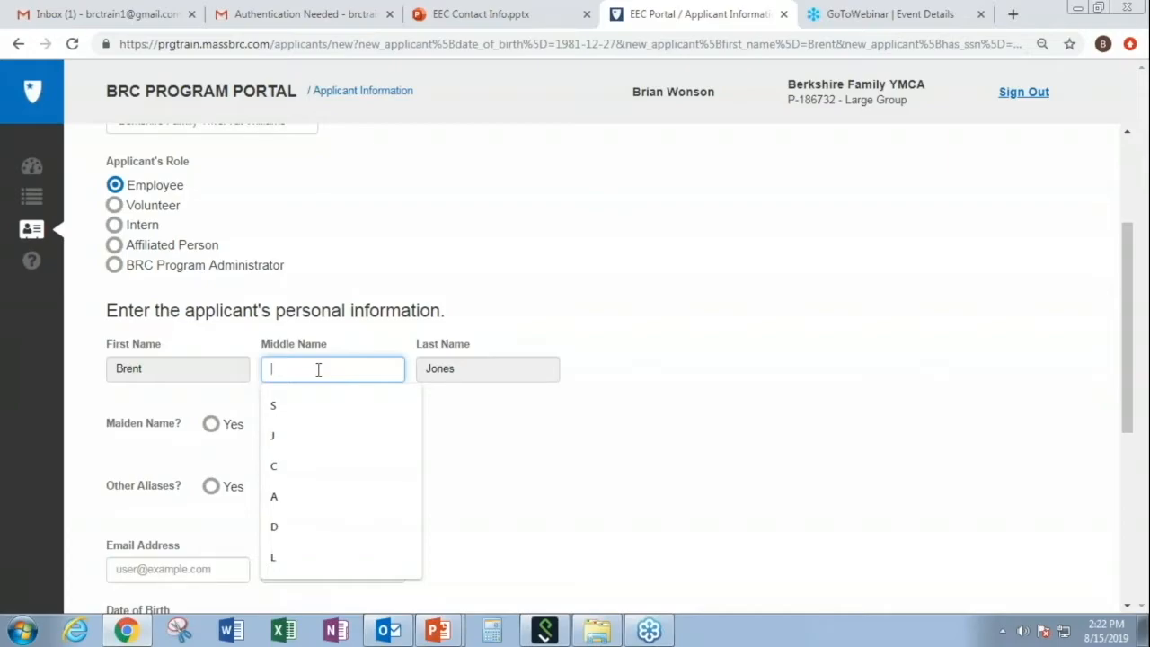
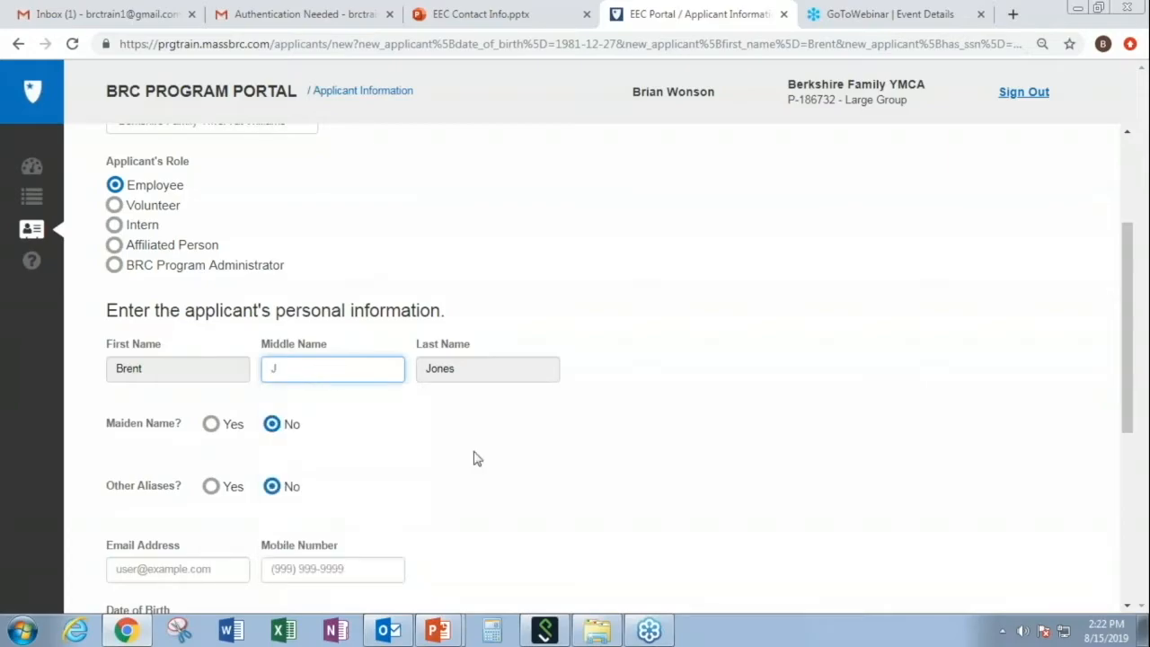
{"action": "left_click", "coordinate": [212, 426]}
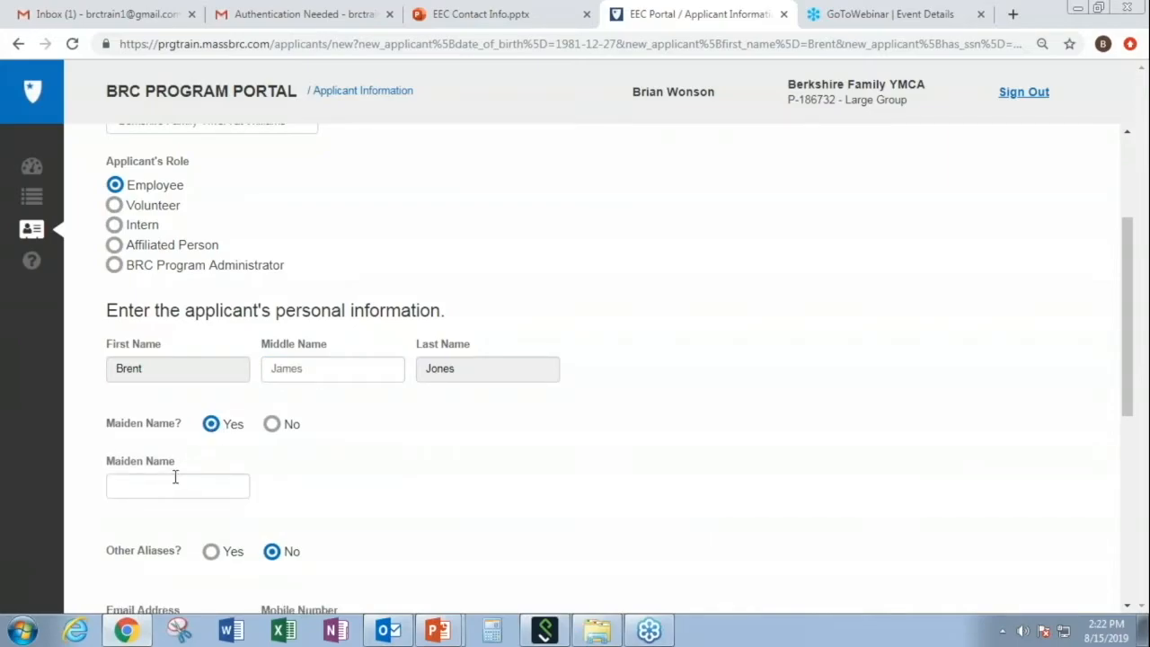
{"action": "left_click", "coordinate": [274, 427]}
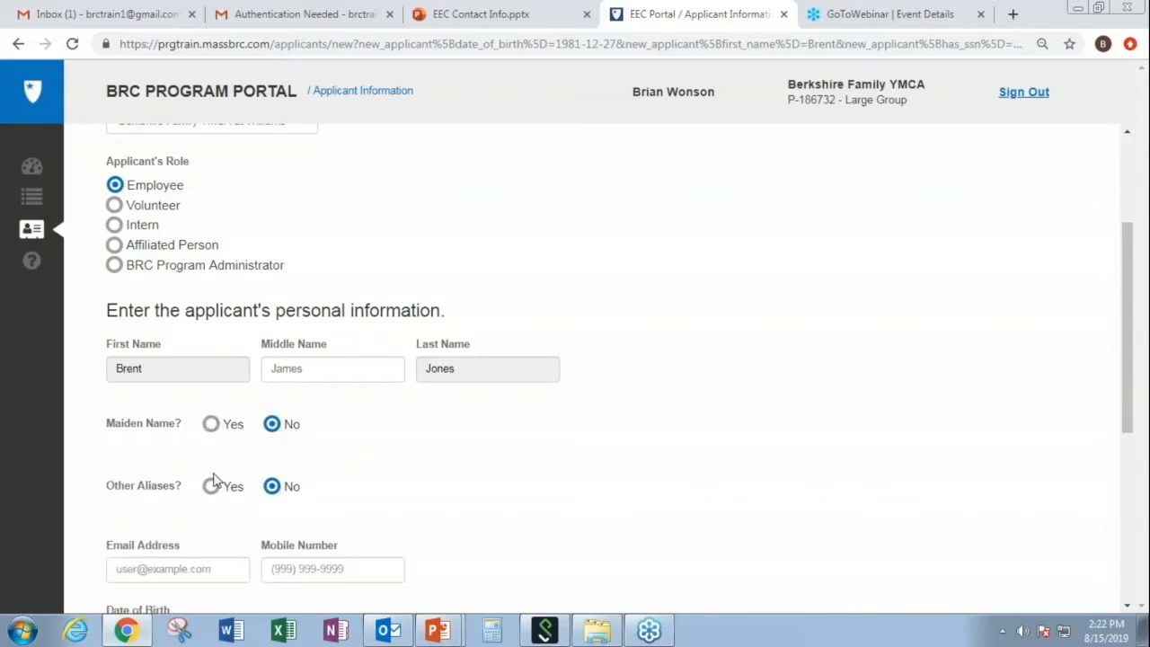
{"action": "left_click", "coordinate": [211, 487]}
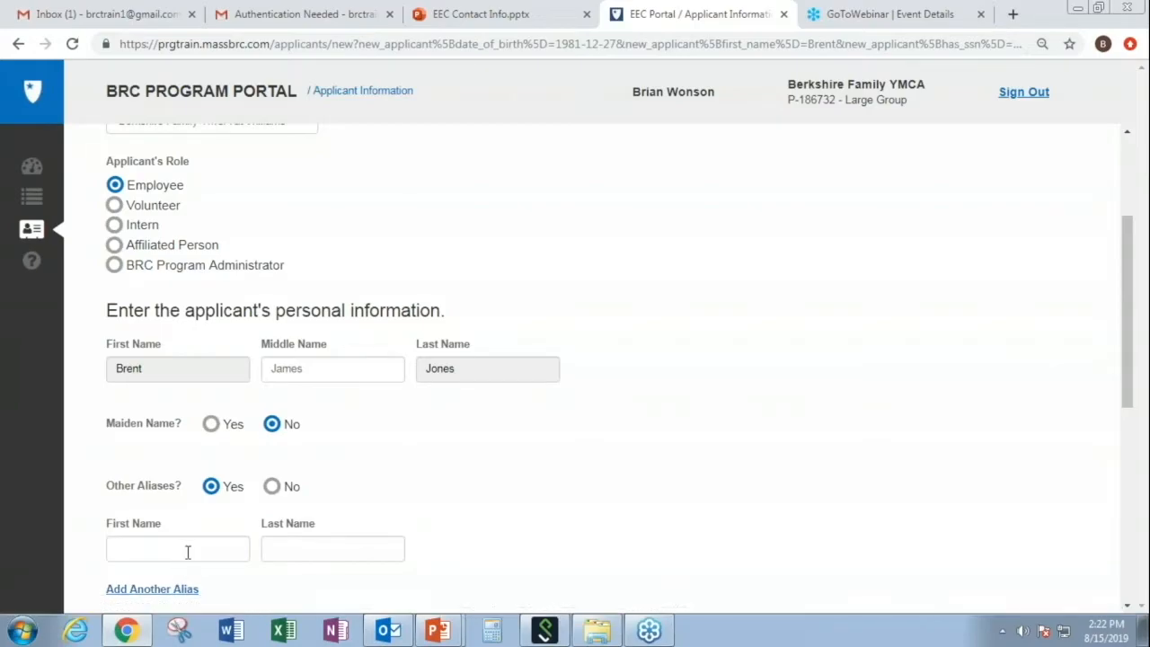
{"action": "left_click", "coordinate": [273, 488]}
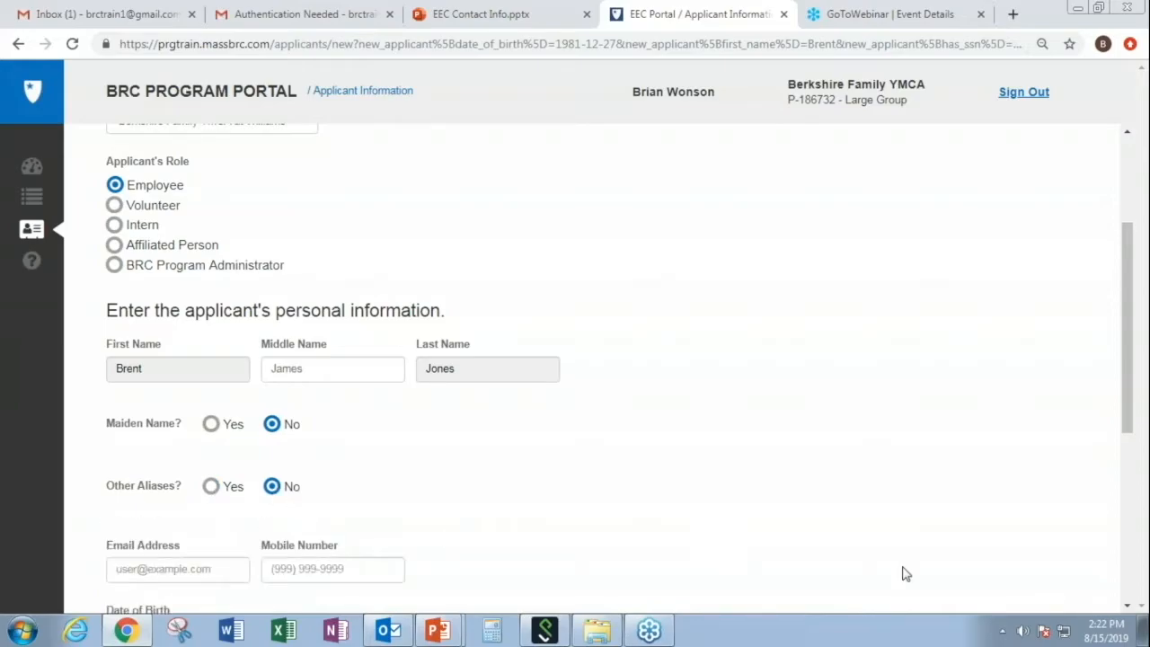
{"action": "left_click", "coordinate": [1127, 607]}
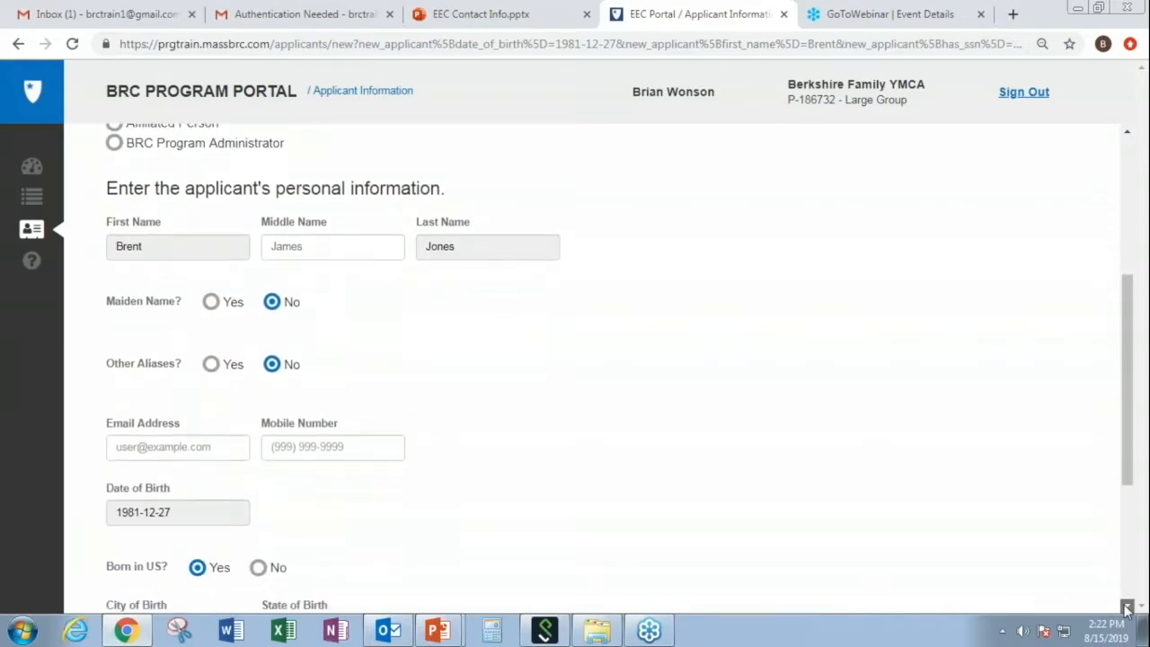
- Enter the applicant's mobile number
{"action": "left_click", "coordinate": [1127, 607]}
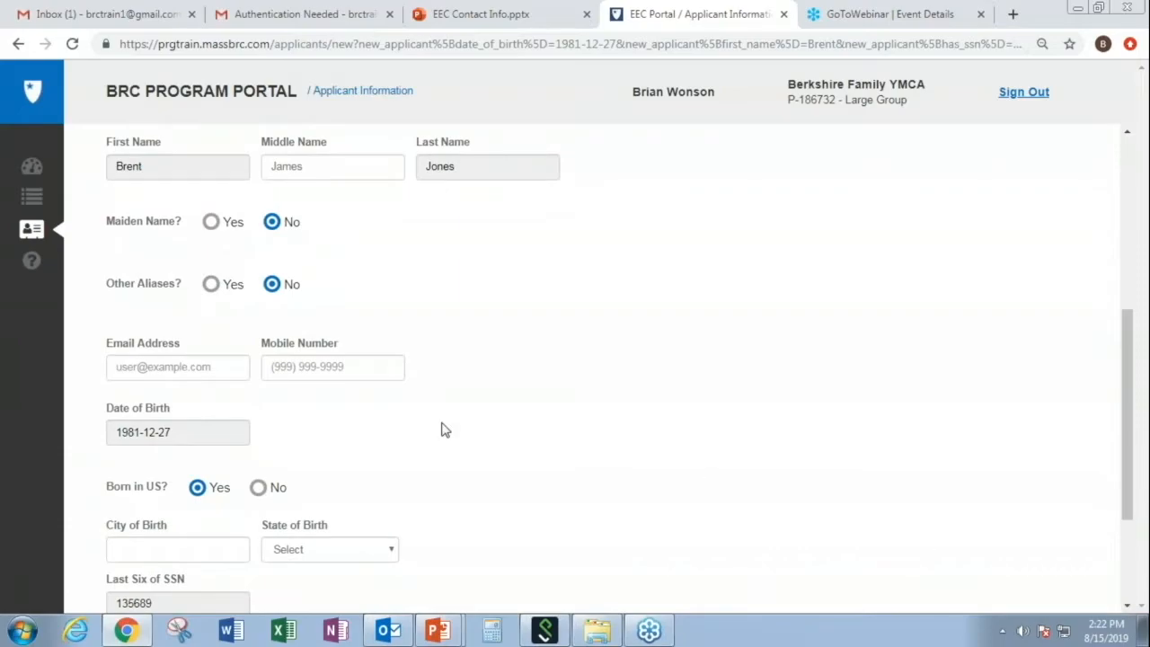
{"action": "left_click", "coordinate": [293, 369]}
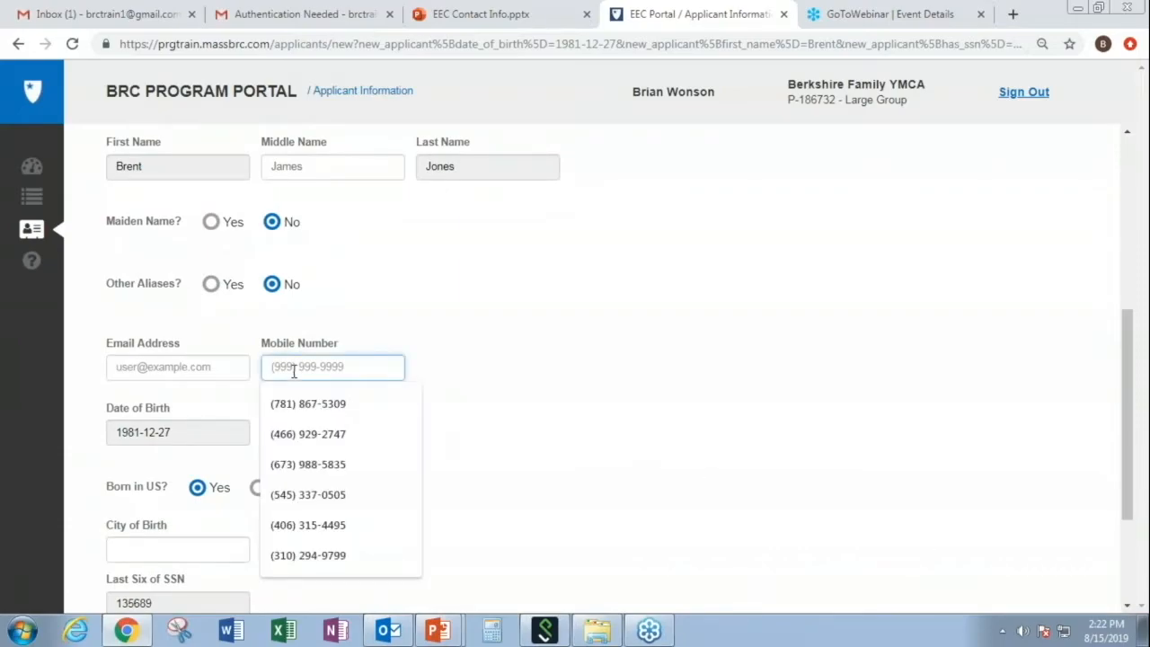
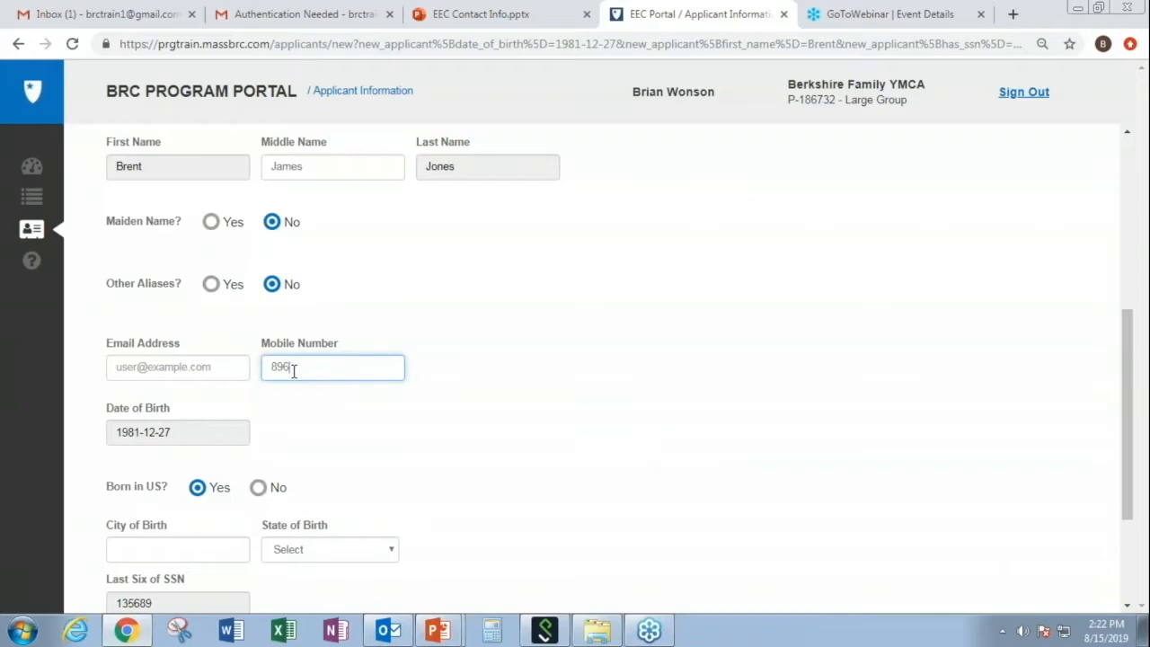
{"action": "left_click", "coordinate": [1127, 607]}
{"action": "left_click", "coordinate": [1127, 606]}
{"action": "left_click", "coordinate": [1127, 606]}
{"action": "left_click", "coordinate": [1127, 606]}
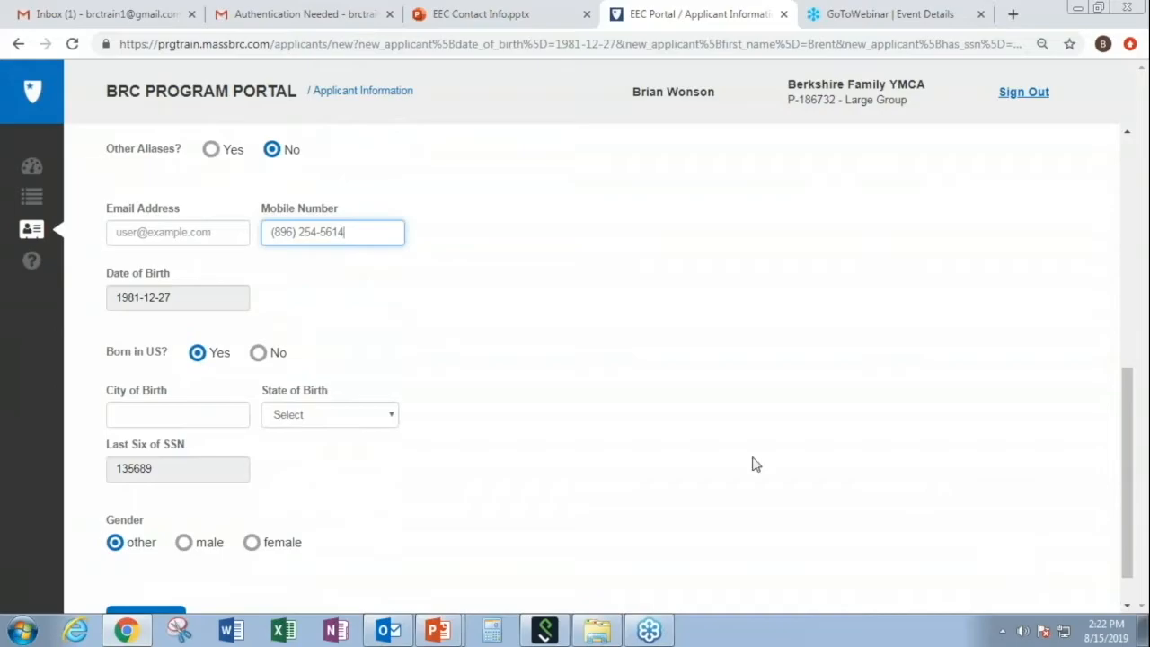
- Set birth city to Avon, Massachusetts and gender to male, then start the email address
{"action": "left_click", "coordinate": [189, 420]}
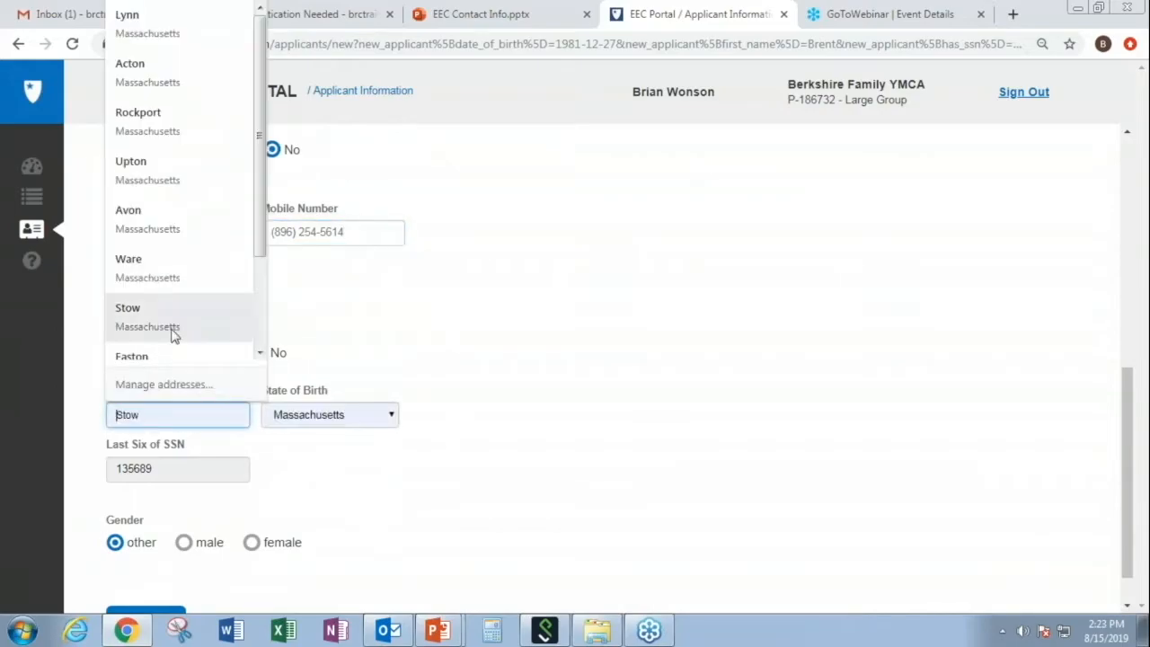
{"action": "left_click", "coordinate": [167, 225]}
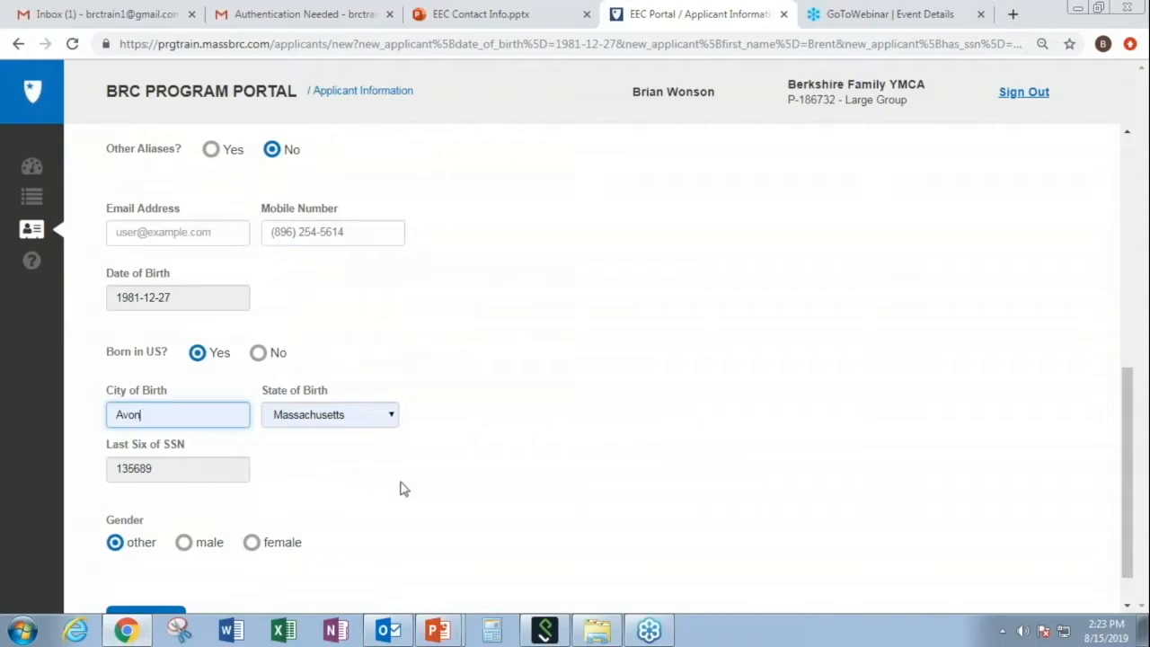
{"action": "left_click", "coordinate": [185, 544]}
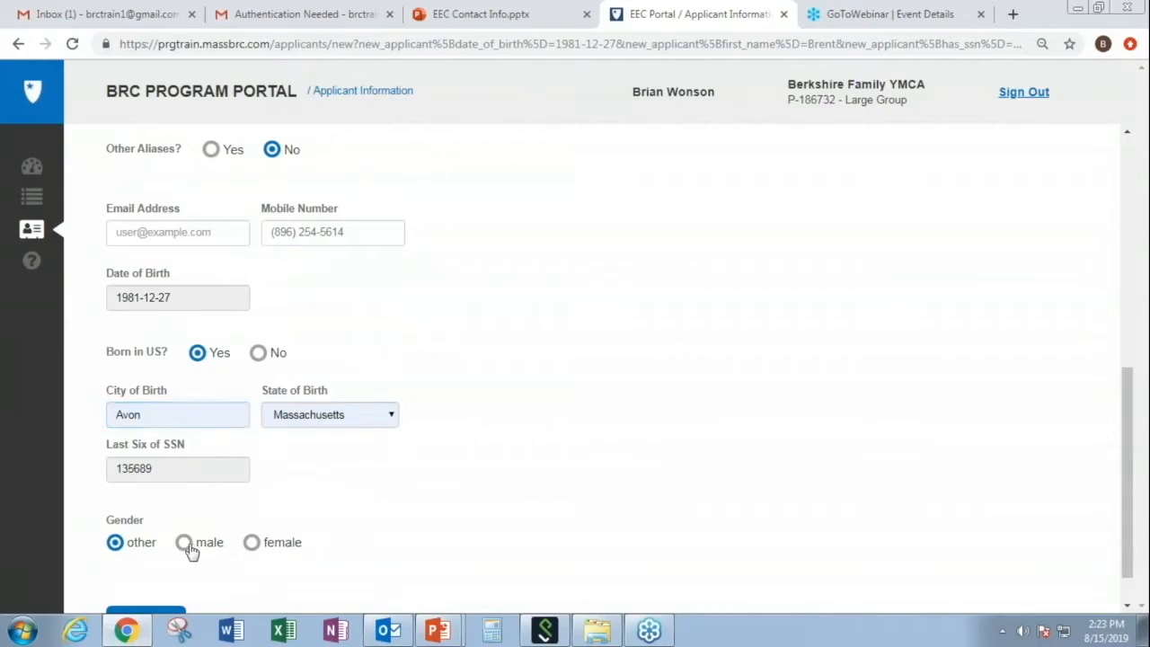
{"action": "left_click", "coordinate": [1125, 604]}
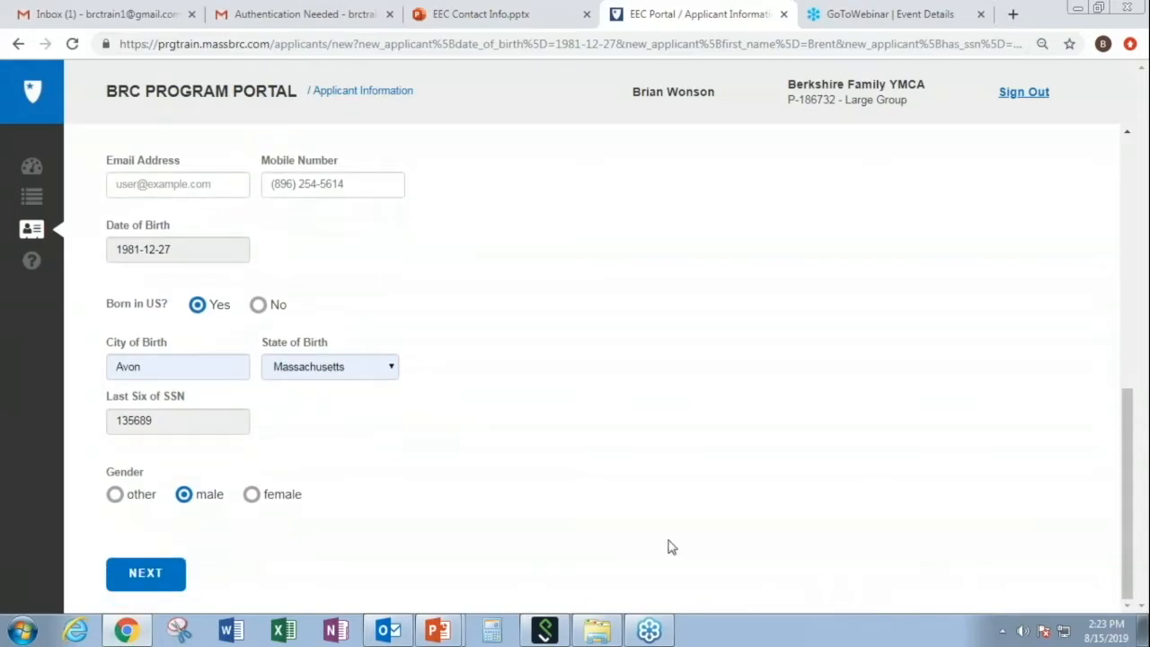
{"action": "left_click", "coordinate": [180, 584]}
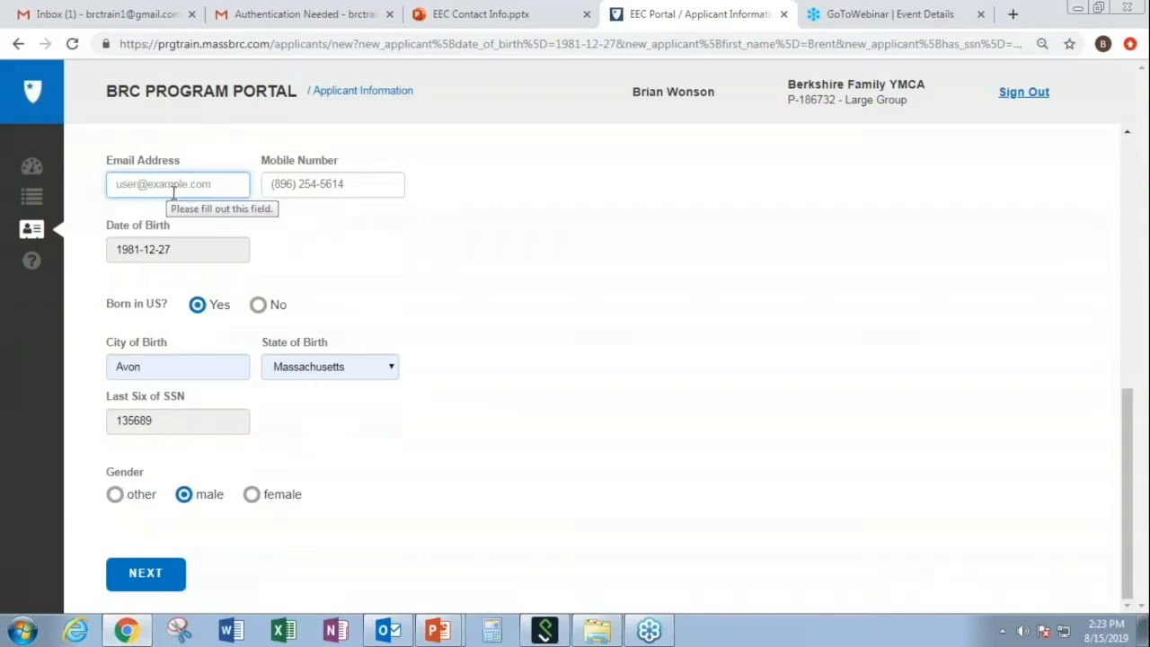
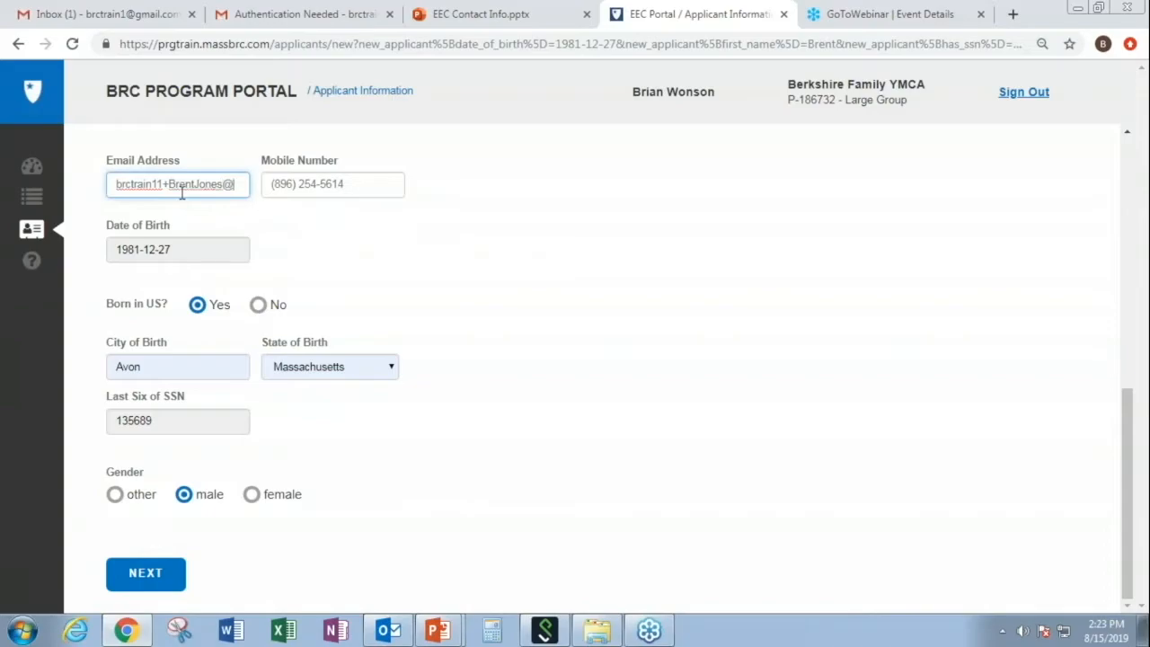
- Complete the applicant's email address and submit the personal information
{"action": "left_click", "coordinate": [153, 577]}
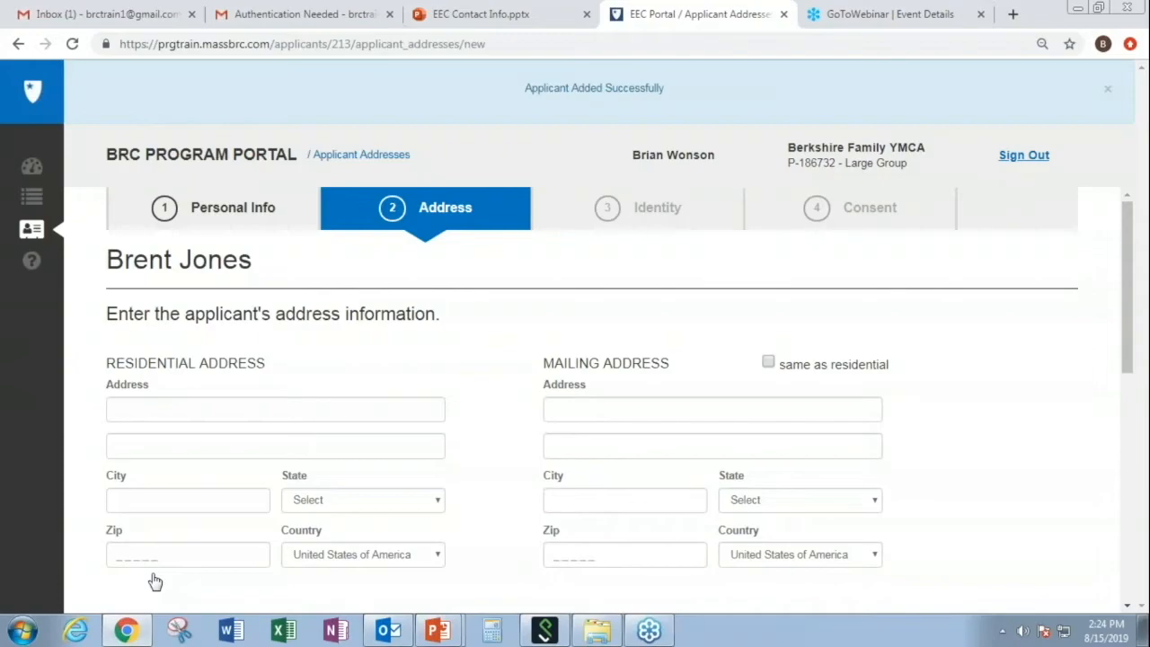
- Fill the residential address from the saved autofill entry and correct the house number
{"action": "left_click", "coordinate": [156, 418]}
{"action": "left_click", "coordinate": [210, 322]}
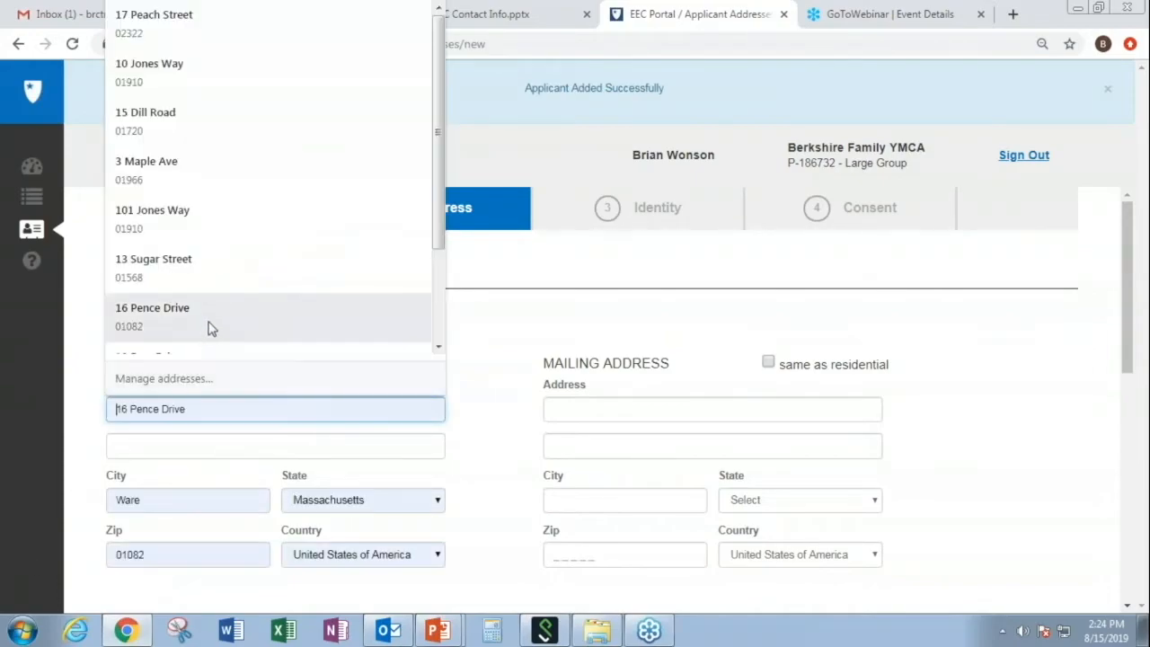
{"action": "left_click", "coordinate": [123, 409]}
{"action": "left_click_drag", "start_coordinate": [123, 408], "coordinate": [131, 408]}
{"action": "type", "text": "62"}
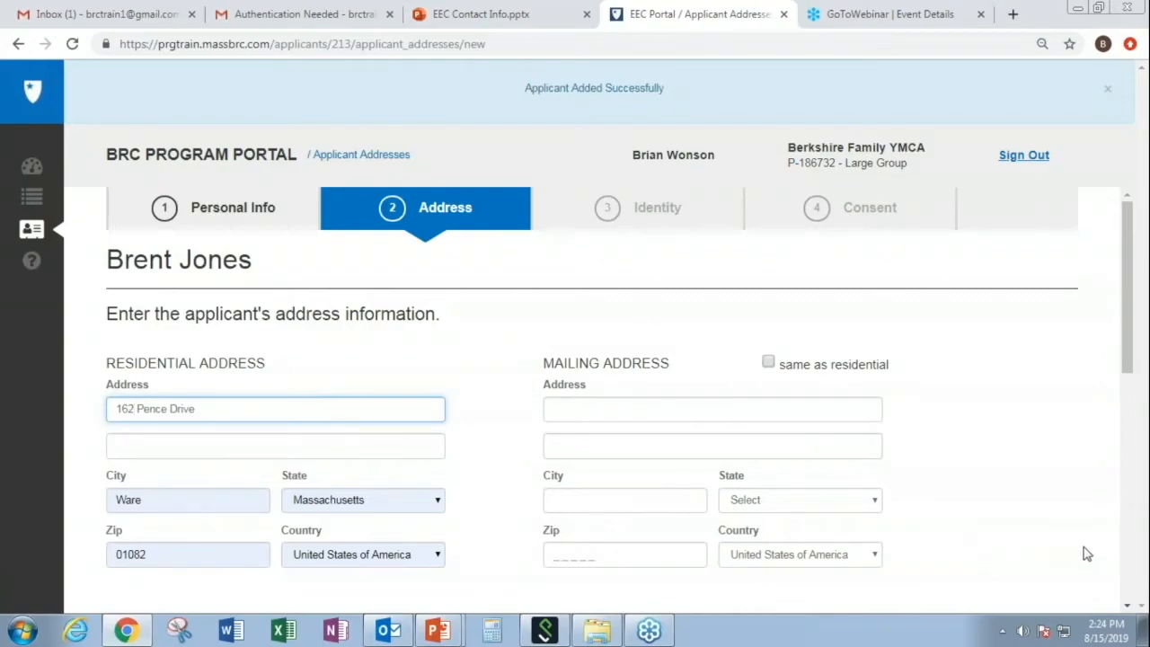
{"action": "left_click", "coordinate": [1128, 606]}
{"action": "left_click", "coordinate": [1127, 606]}
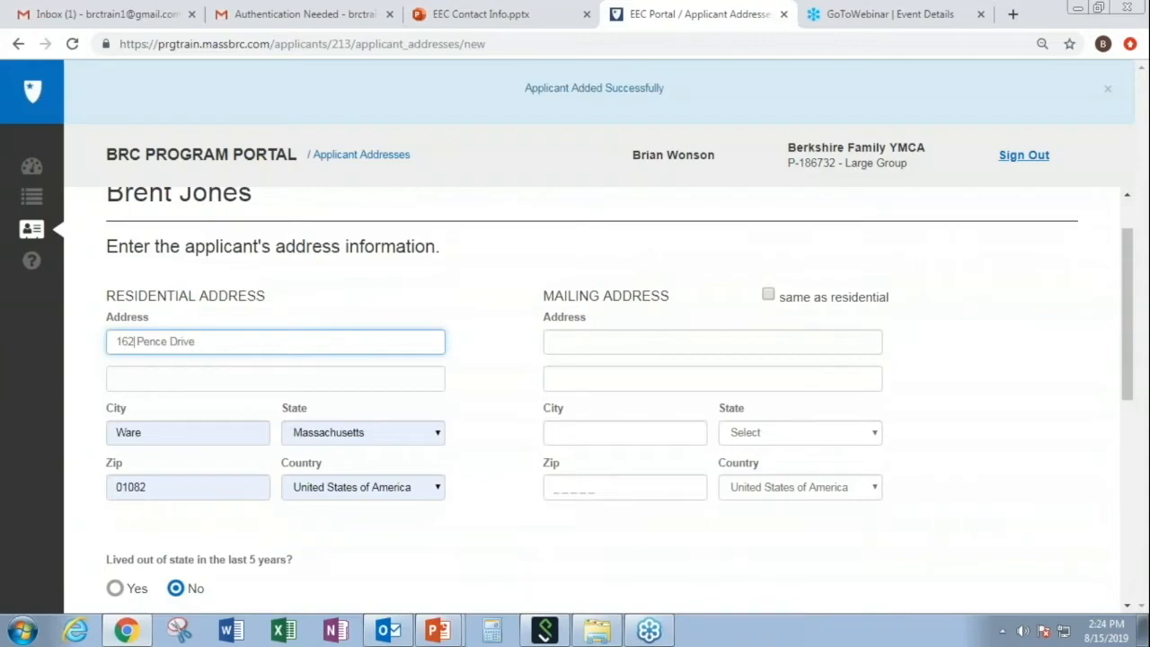
- Make the mailing address the same as the residential address
{"action": "left_click", "coordinate": [768, 296]}
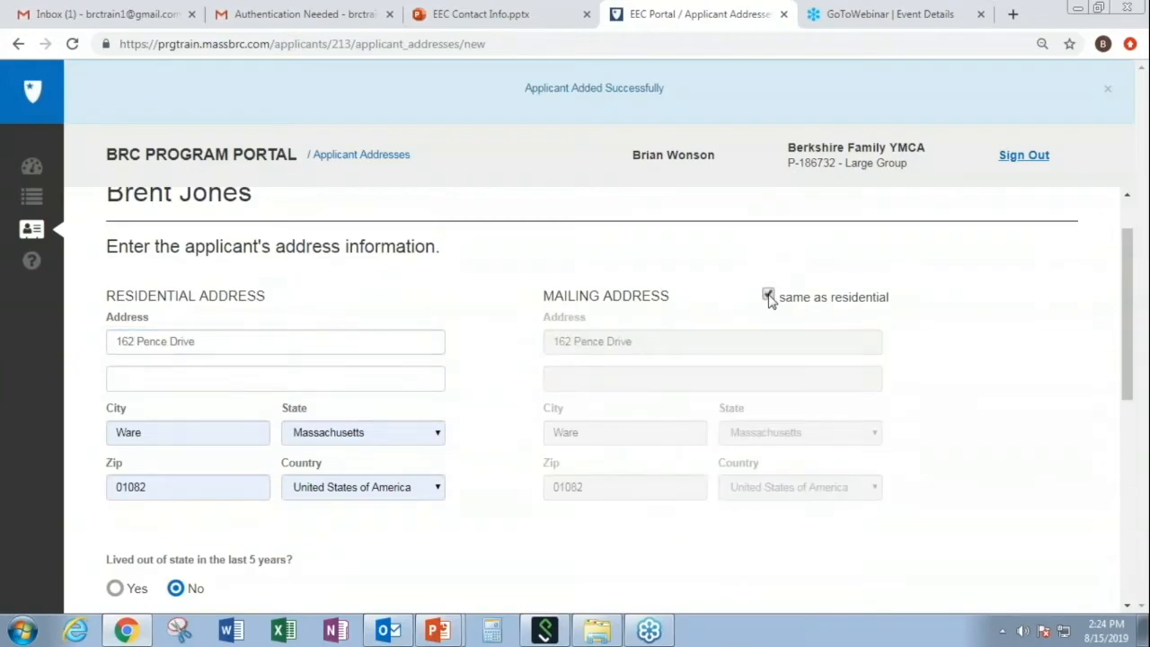
{"action": "left_click", "coordinate": [1129, 609]}
{"action": "left_click", "coordinate": [1129, 609]}
{"action": "left_click", "coordinate": [1129, 609]}
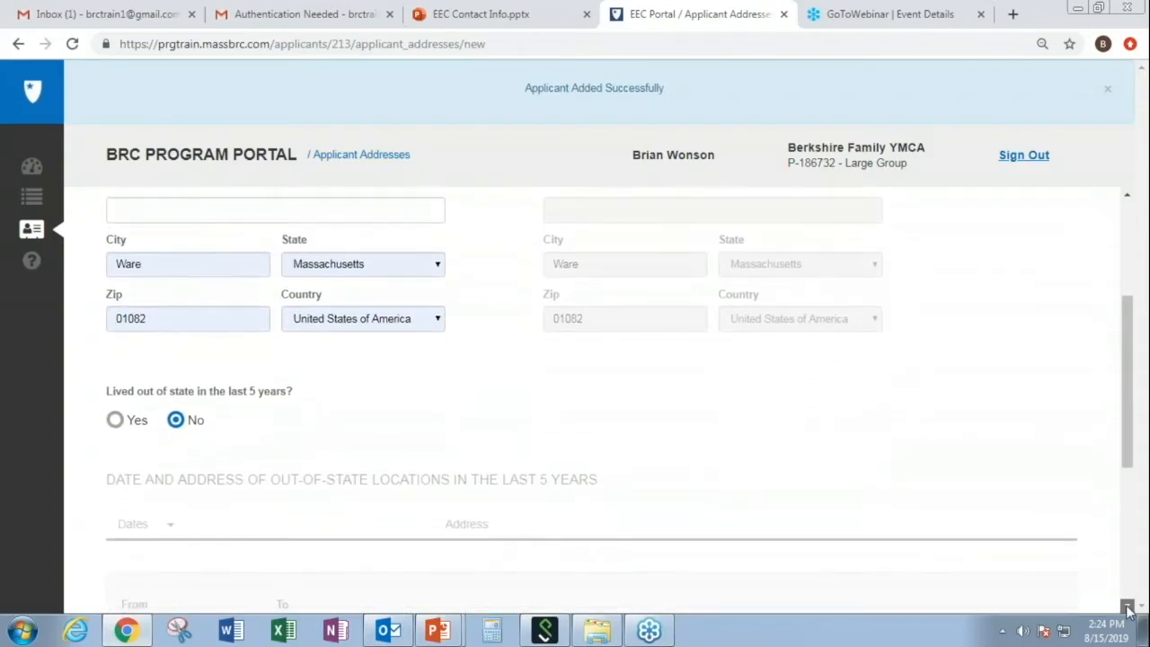
{"action": "left_click", "coordinate": [1129, 609]}
{"action": "left_click", "coordinate": [1129, 609]}
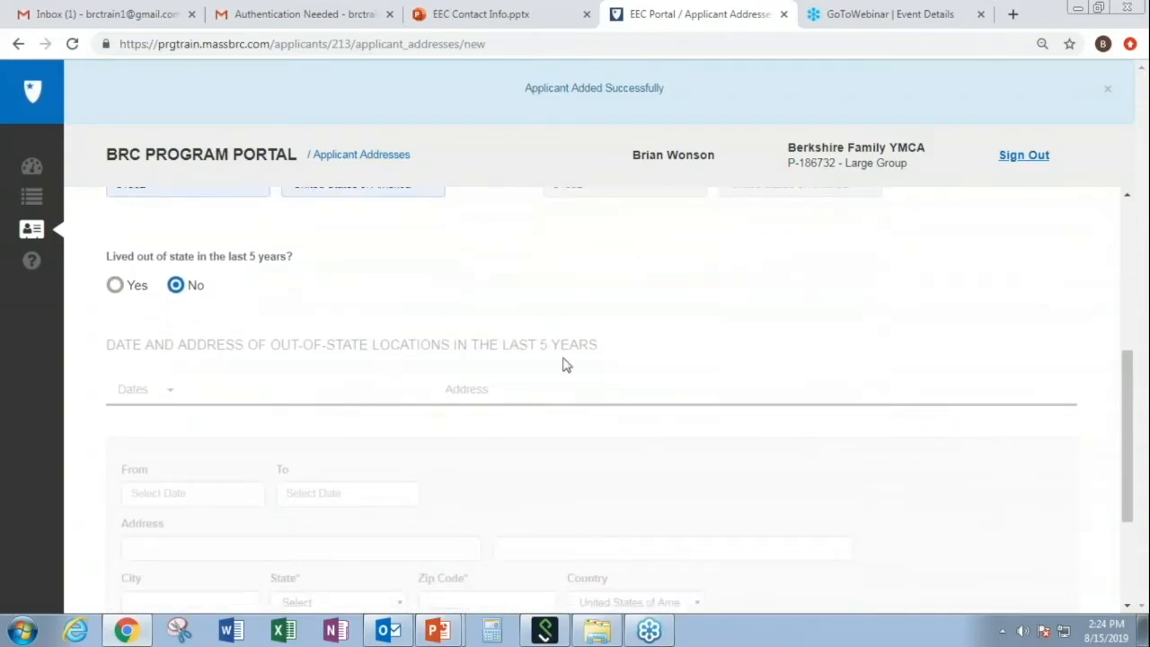
- Answer No to living out of state in the last 5 years and save the address
{"action": "left_click", "coordinate": [114, 286]}
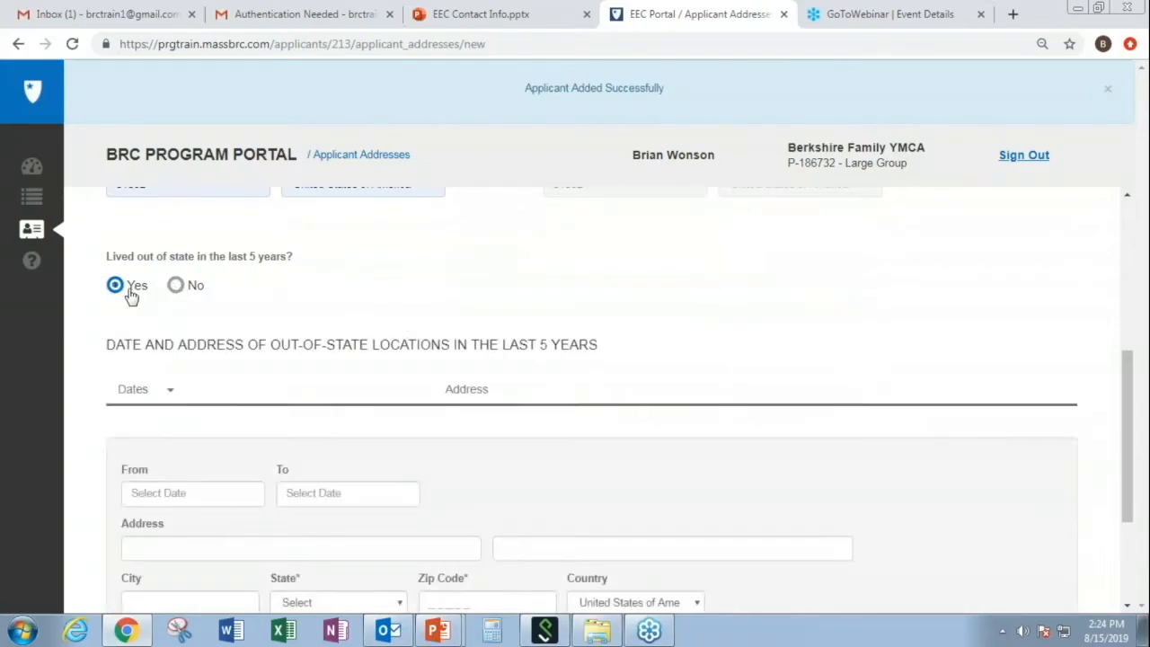
{"action": "left_click", "coordinate": [1128, 606]}
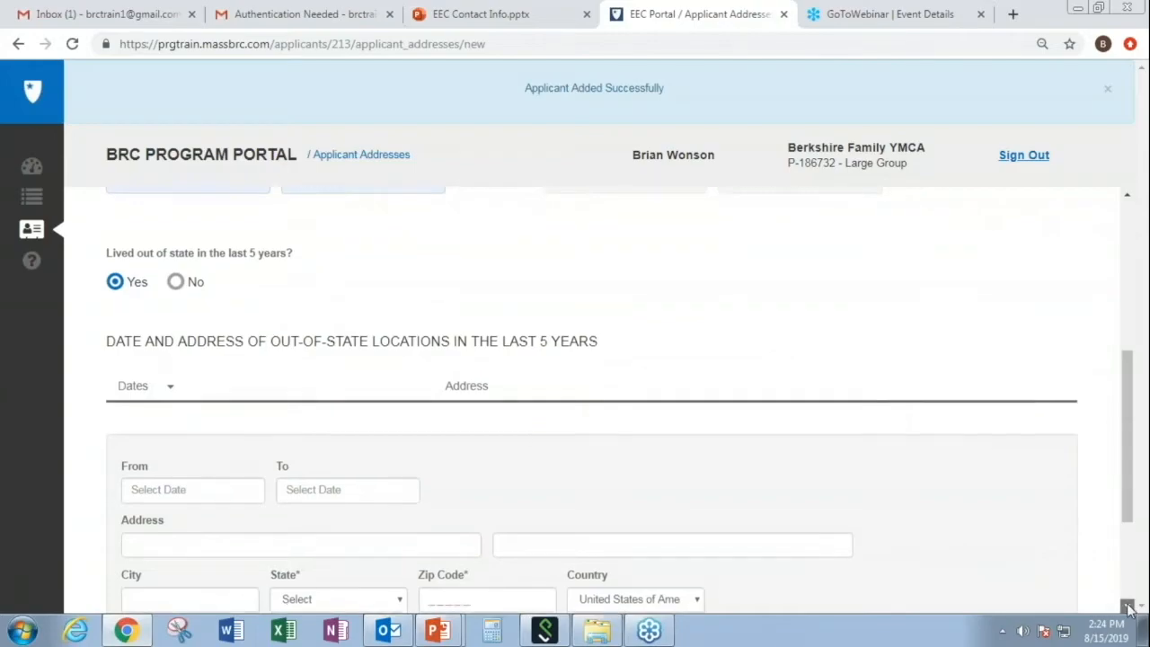
{"action": "left_click", "coordinate": [1128, 606]}
{"action": "left_click", "coordinate": [1128, 606]}
{"action": "left_click", "coordinate": [1128, 607]}
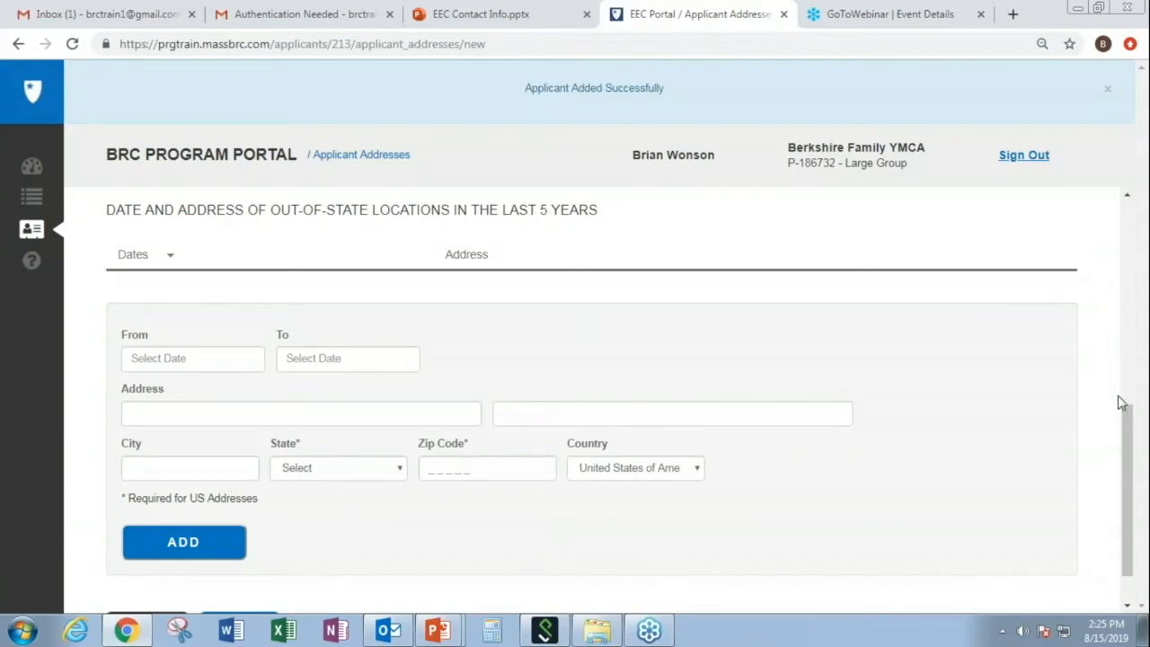
{"action": "left_click_drag", "start_coordinate": [1128, 413], "coordinate": [1129, 364]}
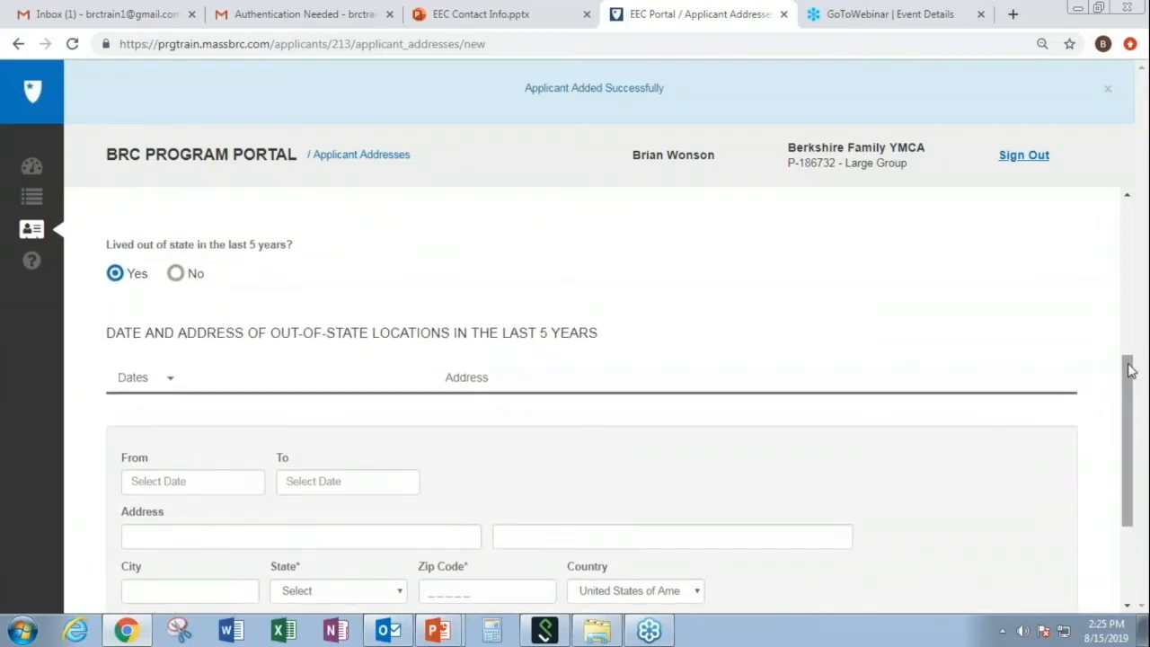
{"action": "left_click", "coordinate": [176, 274]}
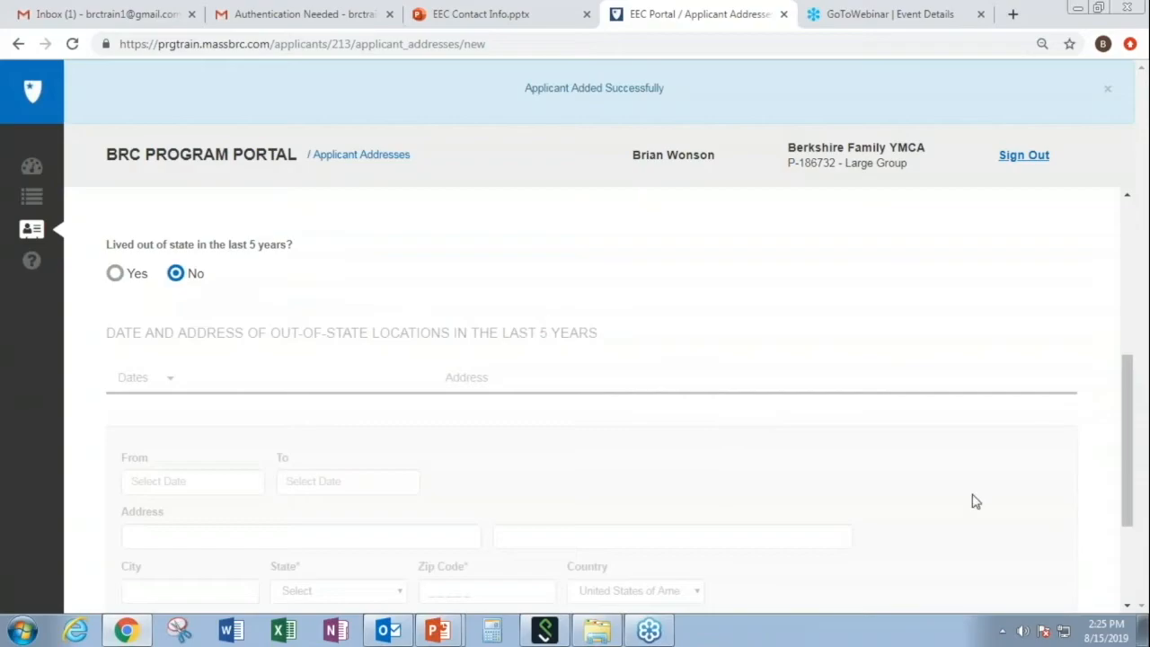
{"action": "left_click", "coordinate": [1126, 610]}
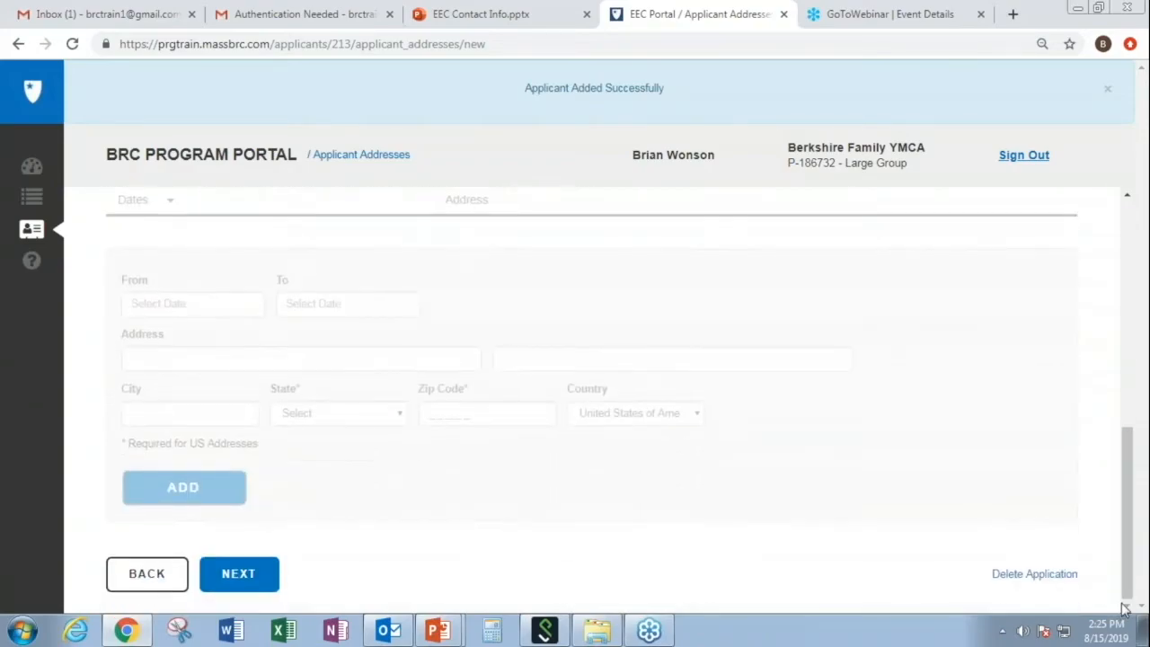
{"action": "left_click", "coordinate": [267, 577]}
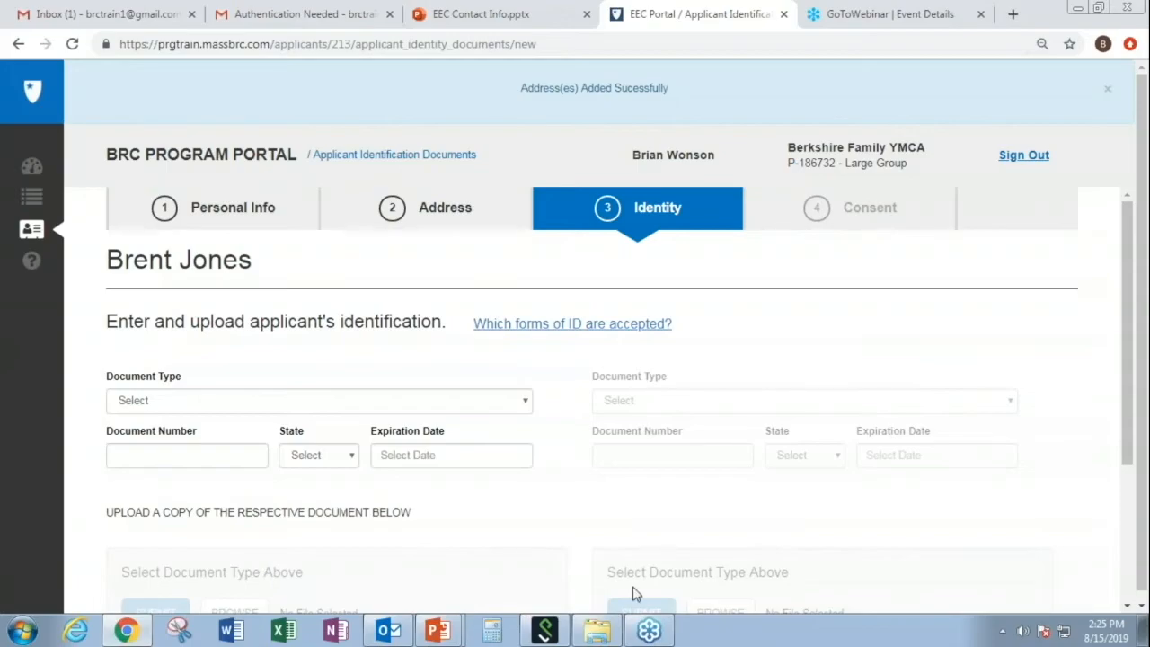
- Save the address with NEXT and scroll through the blank Identity identification form
{"action": "left_click_drag", "start_coordinate": [1133, 435], "coordinate": [1133, 598]}
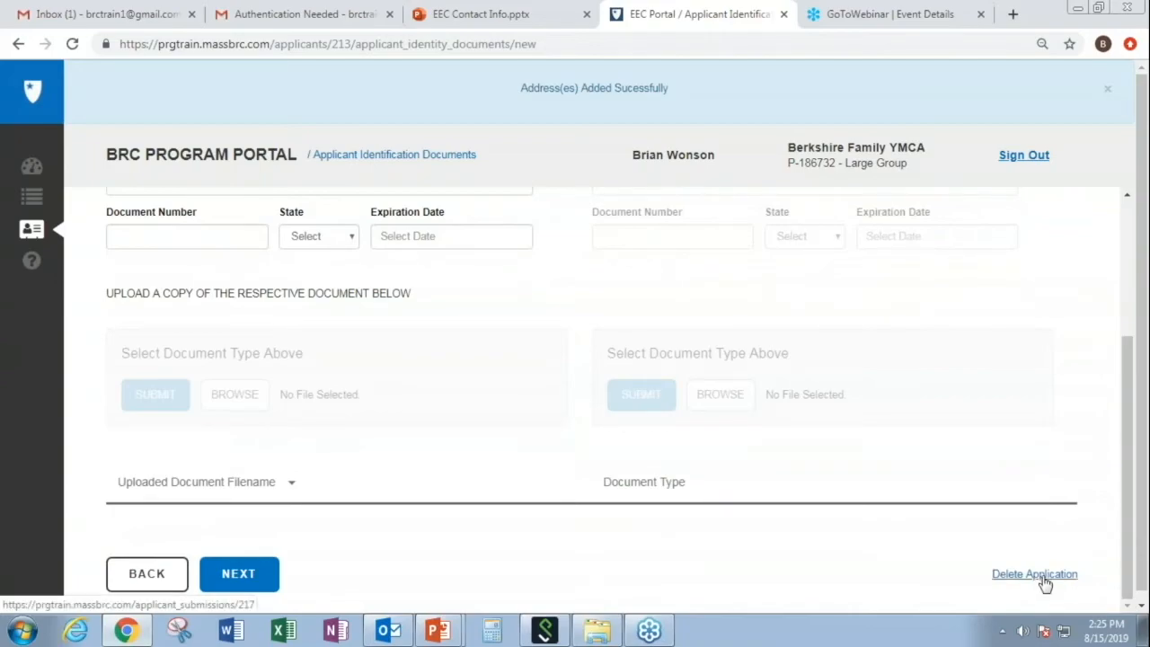
{"action": "left_click", "coordinate": [1131, 541]}
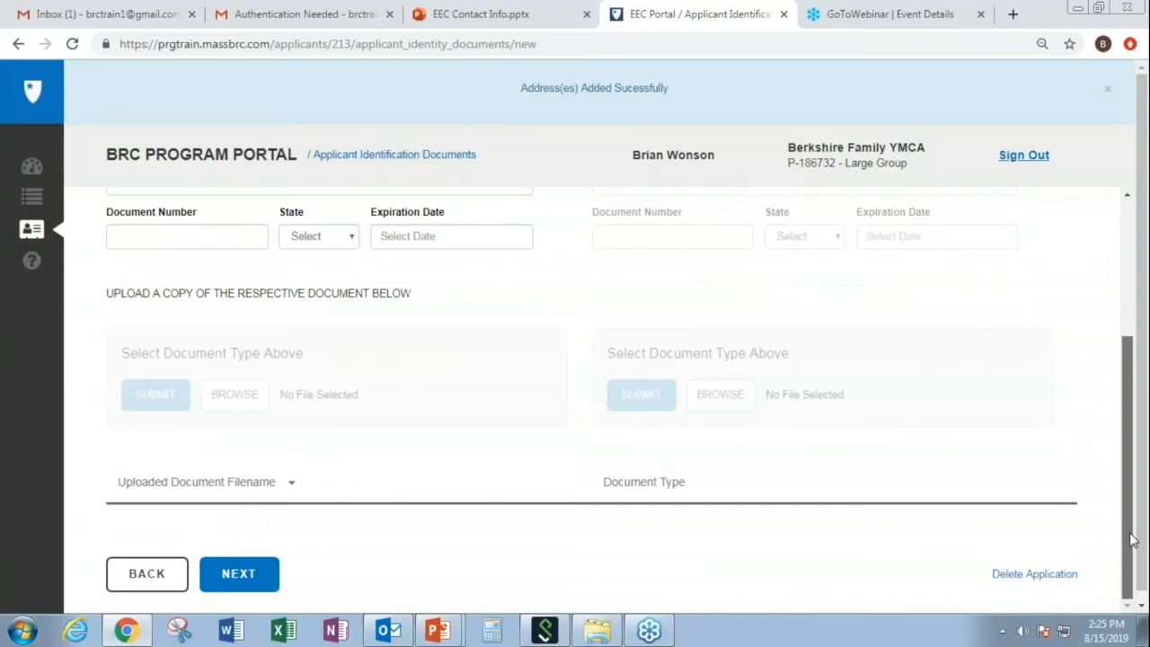
{"action": "left_click_drag", "start_coordinate": [1129, 534], "coordinate": [1130, 431]}
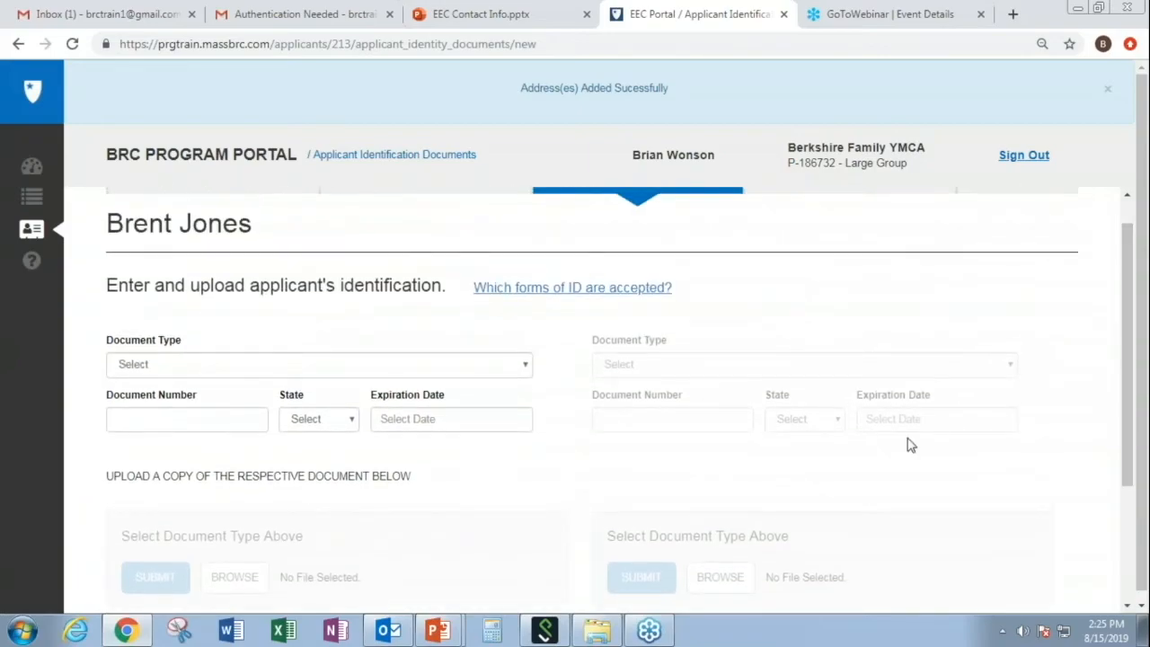
- Choose Drivers License as the document type and enter the licence number
{"action": "left_click", "coordinate": [524, 369]}
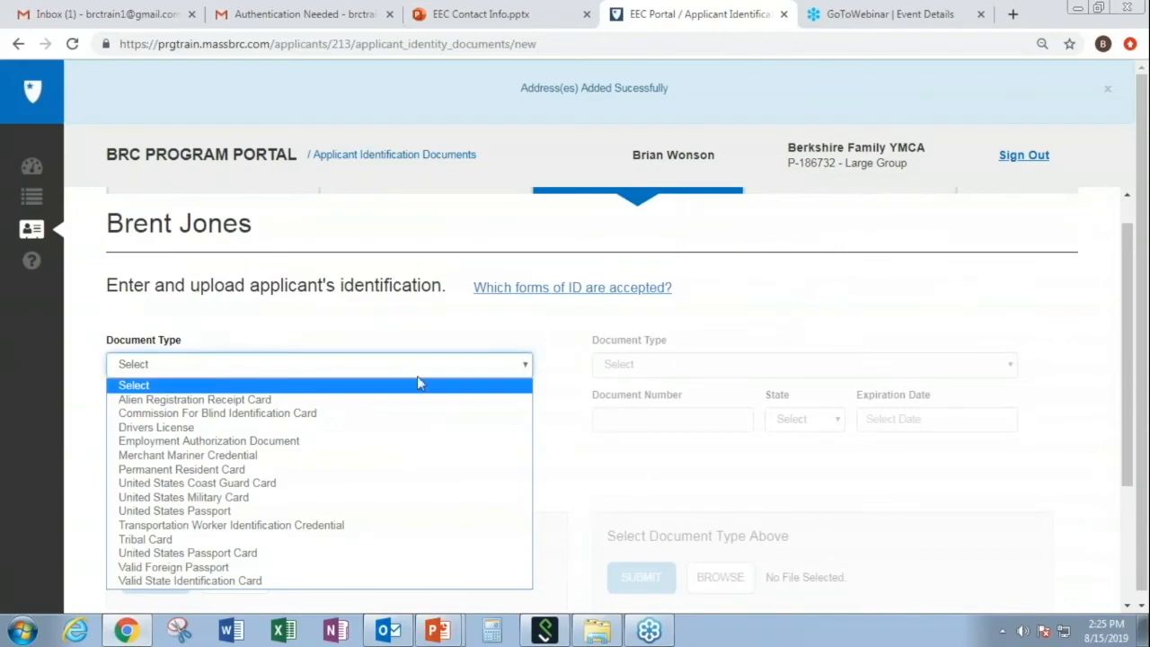
{"action": "left_click", "coordinate": [252, 428]}
{"action": "left_click", "coordinate": [214, 414]}
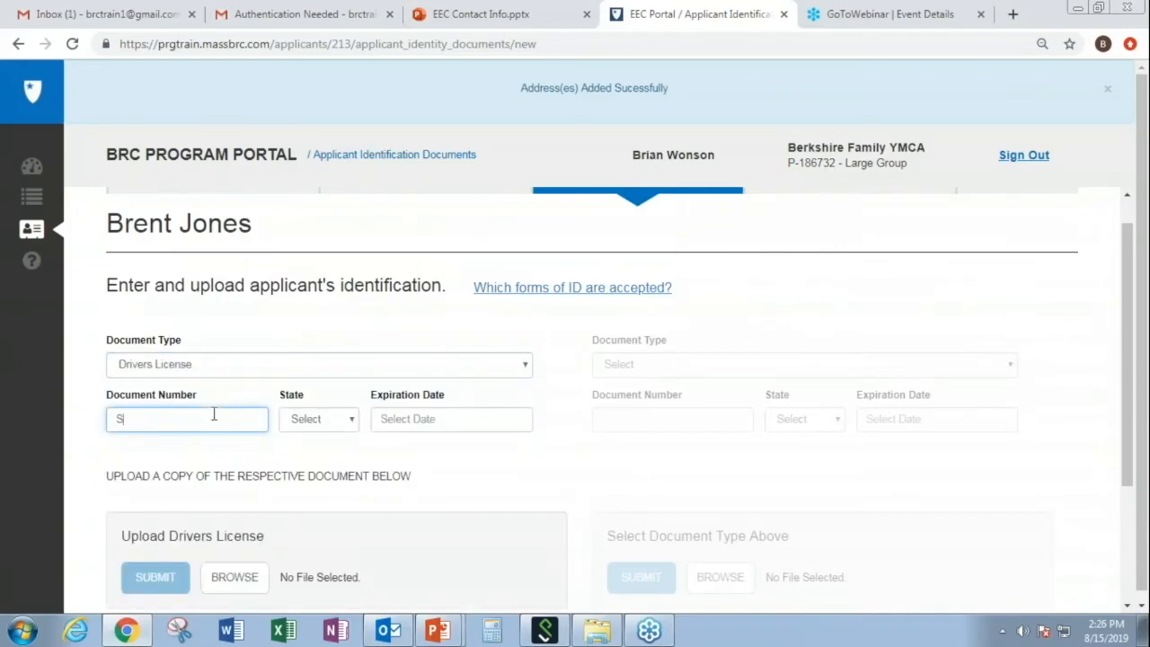
- Set issuing state Massachusetts and expiration 12/15/2022, then save and continue to Consent
{"action": "left_click", "coordinate": [353, 428]}
{"action": "type", "text": "mas"}
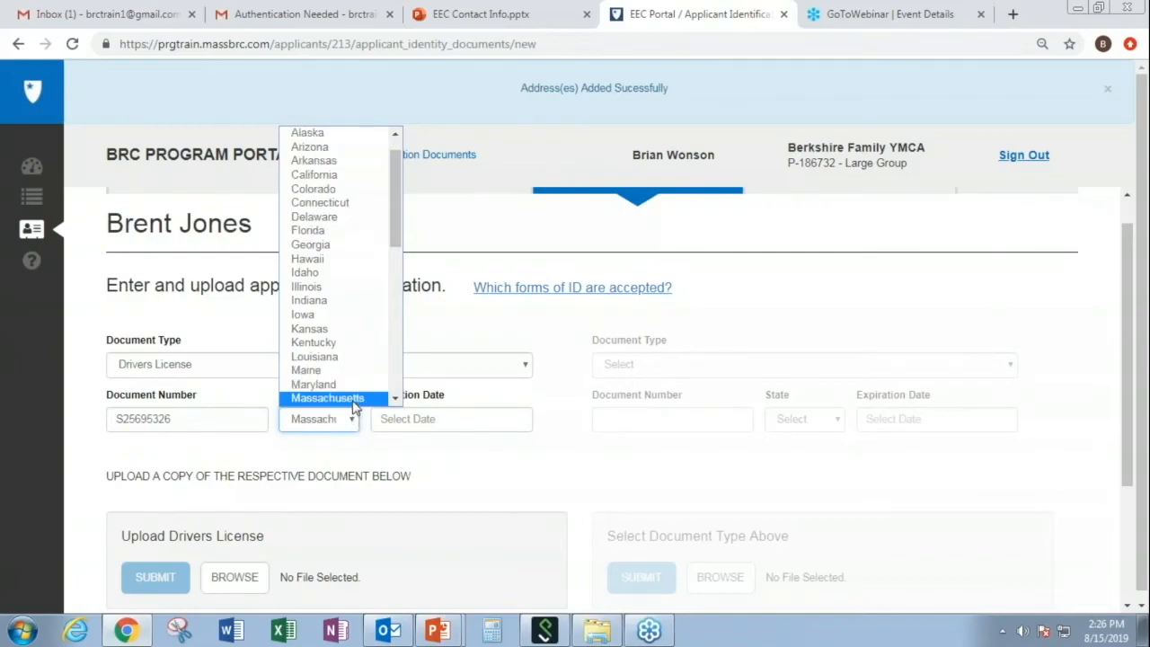
{"action": "left_click", "coordinate": [353, 401]}
{"action": "left_click", "coordinate": [402, 415]}
{"action": "type", "text": "1"}
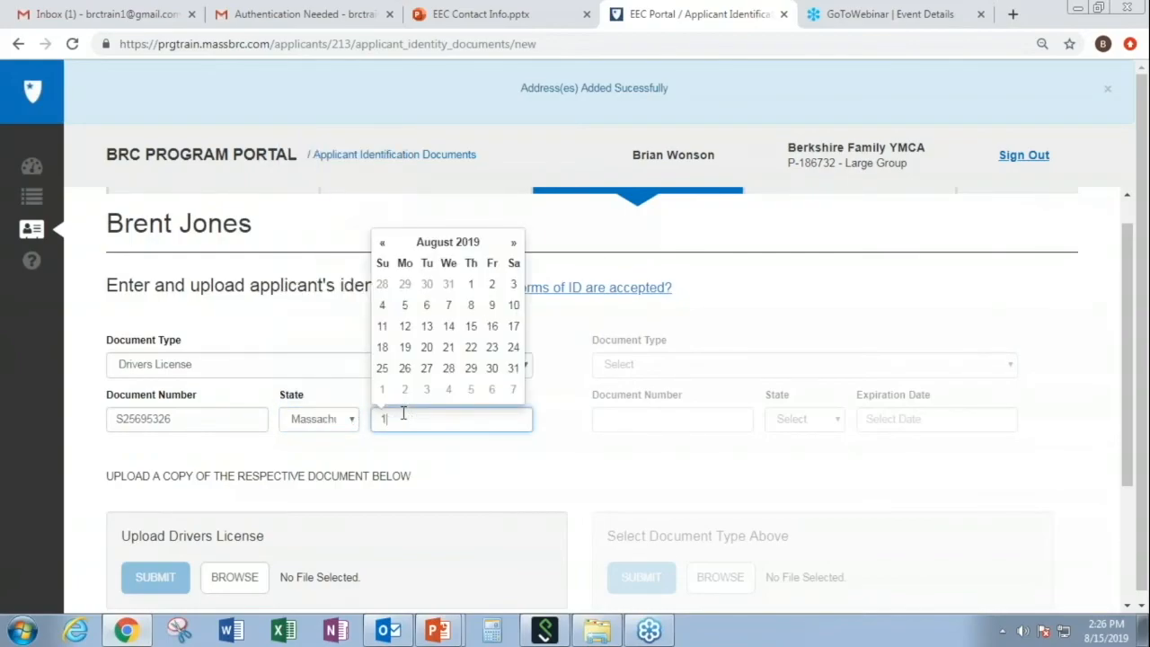
{"action": "type", "text": "2/15"}
{"action": "type", "text": "/2022"}
{"action": "left_click", "coordinate": [483, 485]}
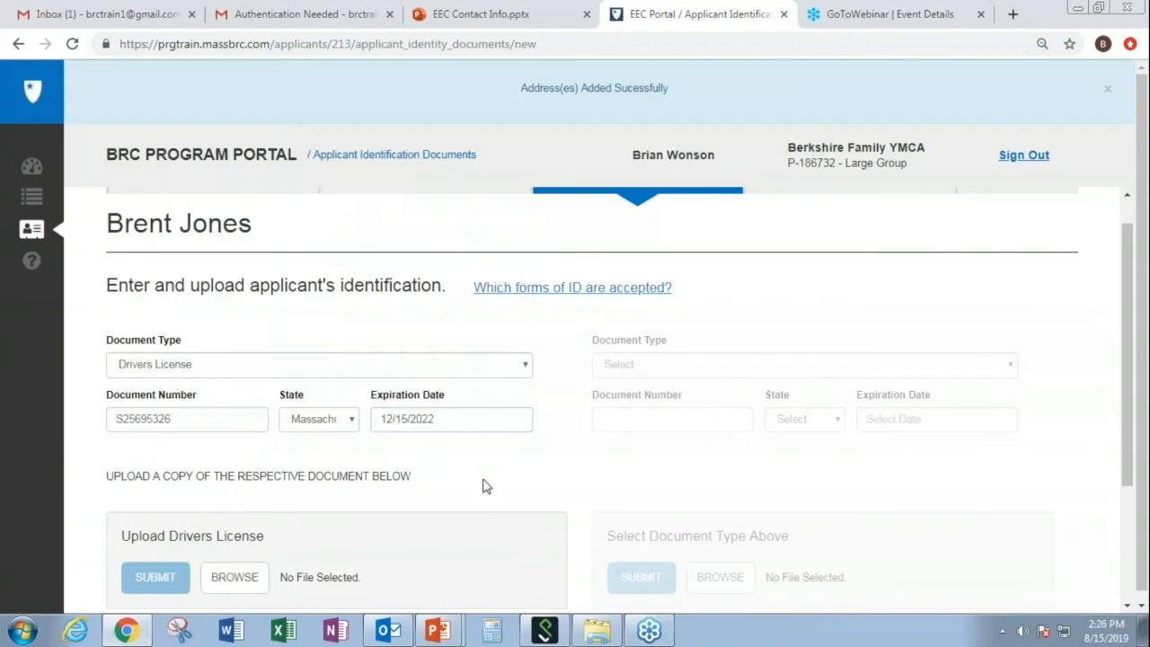
{"action": "left_click_drag", "start_coordinate": [1129, 467], "coordinate": [1130, 546]}
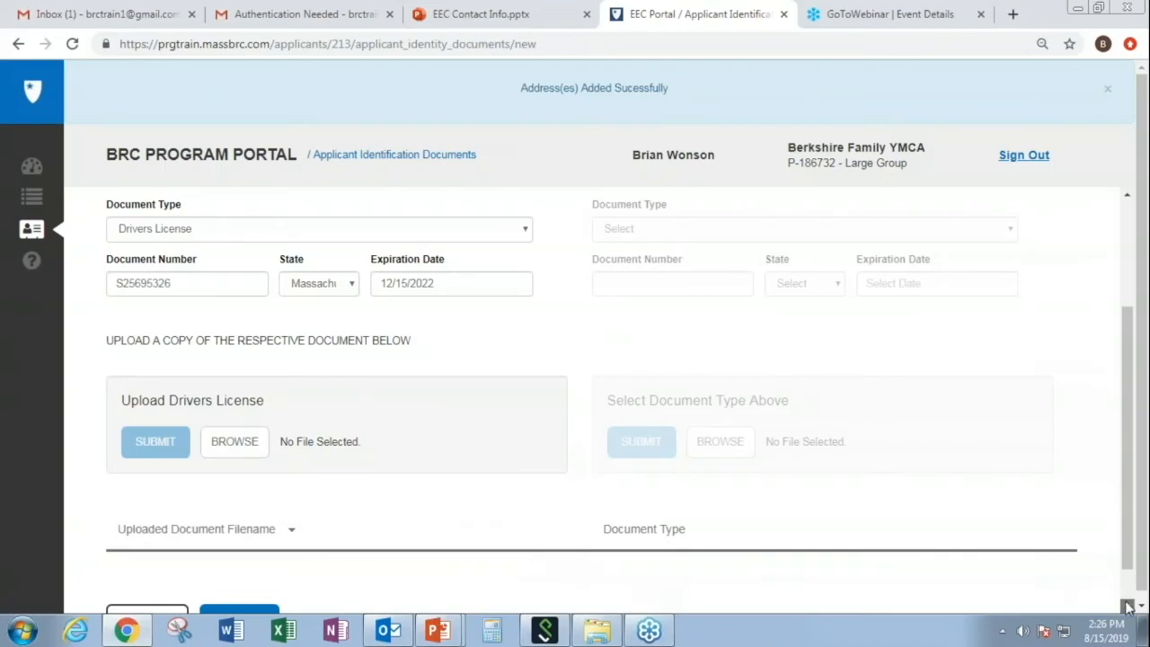
{"action": "scroll", "coordinate": [1124, 606], "scroll_direction": "down", "scroll_amount": 1}
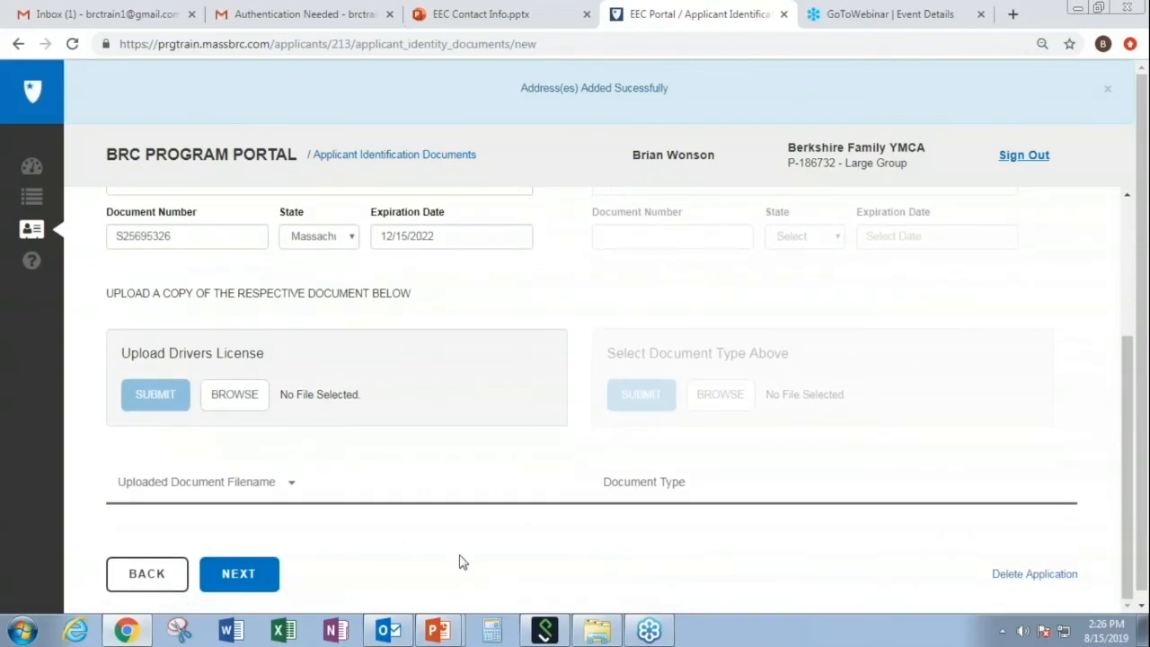
{"action": "mouse_move", "coordinate": [1124, 385]}
{"action": "left_mouse_down"}
{"action": "mouse_move", "coordinate": [1123, 262]}
{"action": "mouse_move", "coordinate": [1130, 397]}
{"action": "left_mouse_up"}
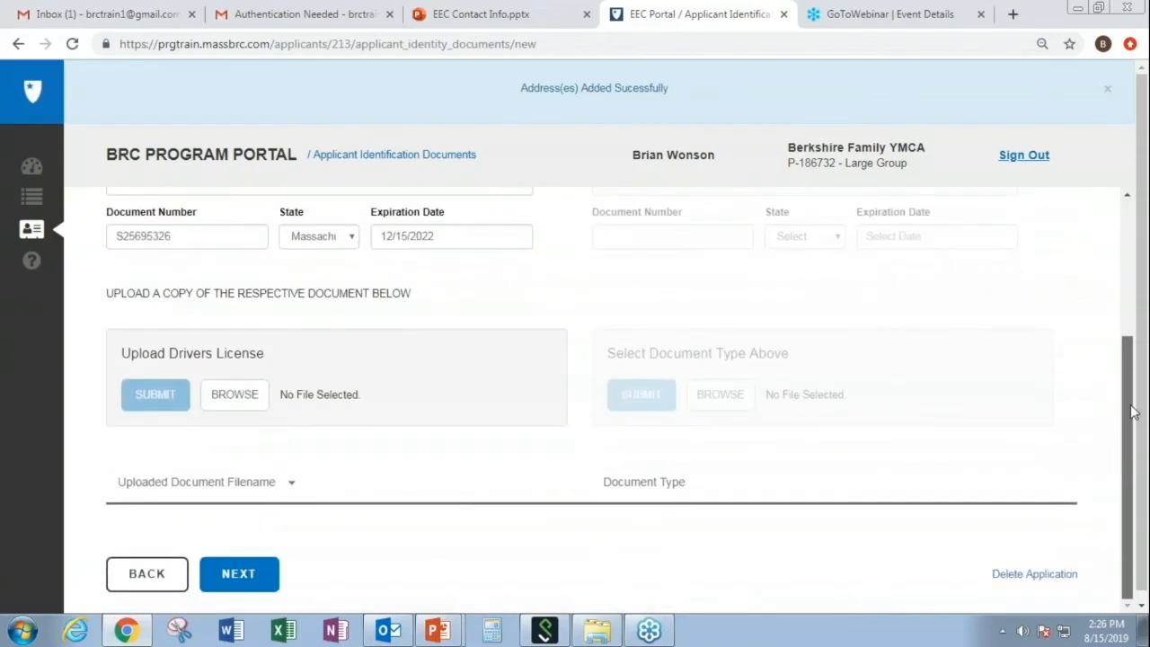
{"action": "left_click", "coordinate": [268, 573]}
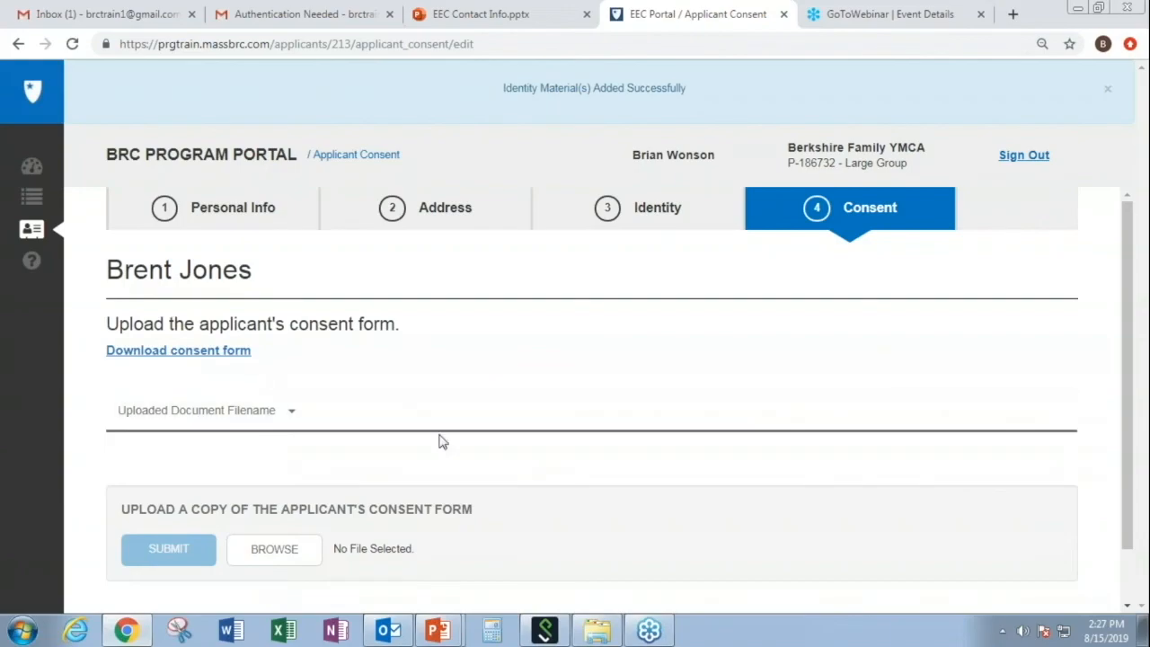
- Scroll down the Consent step and click SUBMIT APPLICATION
{"action": "left_click_drag", "start_coordinate": [1131, 446], "coordinate": [1130, 565]}
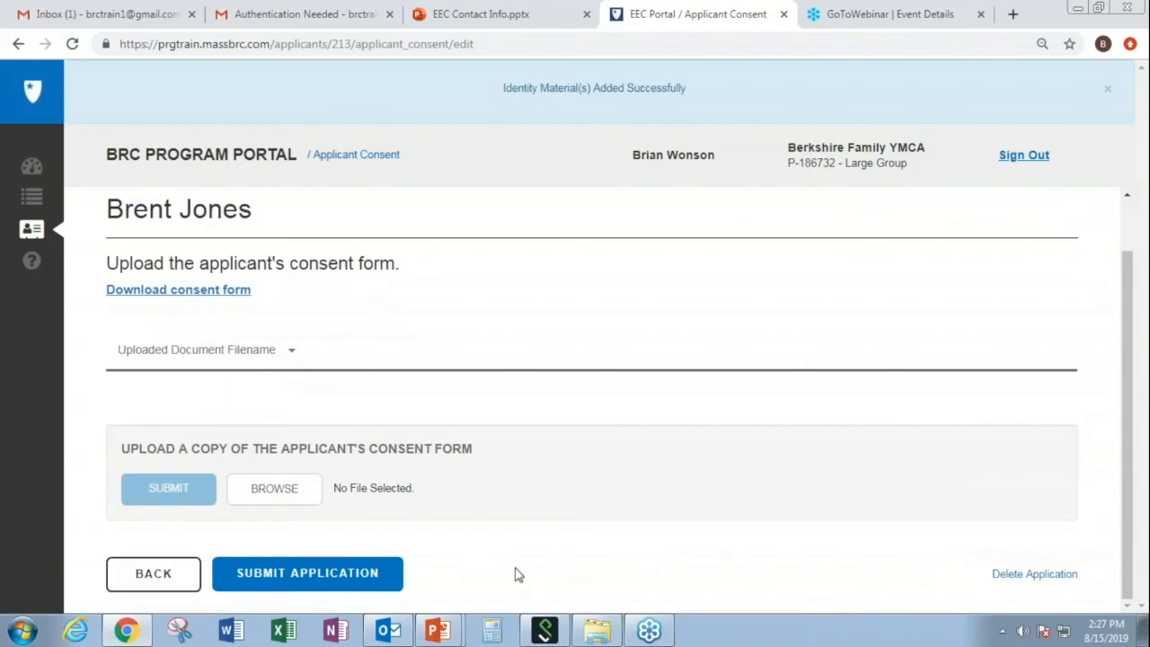
{"action": "left_click", "coordinate": [331, 585]}
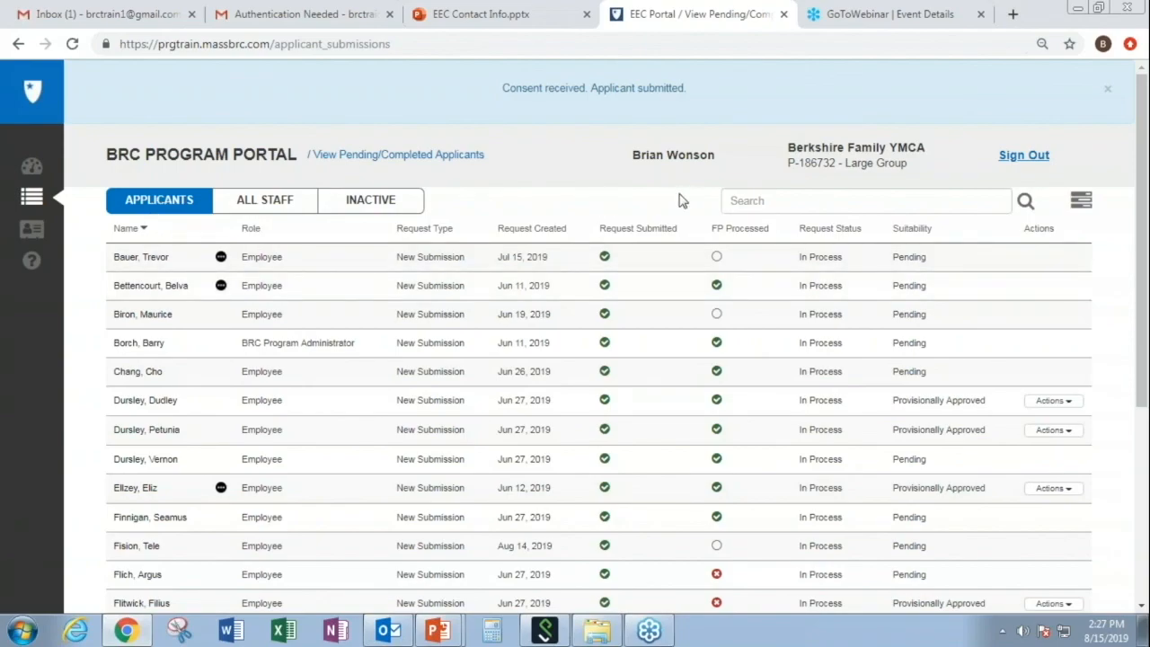
- Search the applicants list for 'jones' to show only the new In Process entry
{"action": "left_click", "coordinate": [770, 199]}
{"action": "type", "text": "jones"}
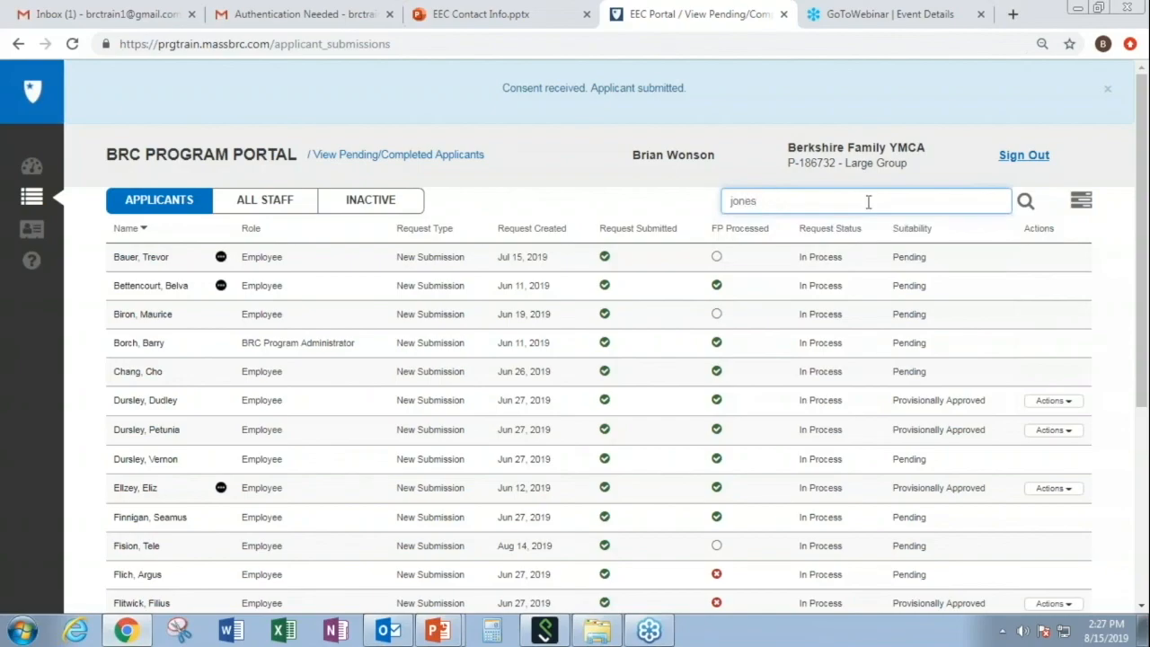
{"action": "left_click", "coordinate": [1024, 200]}
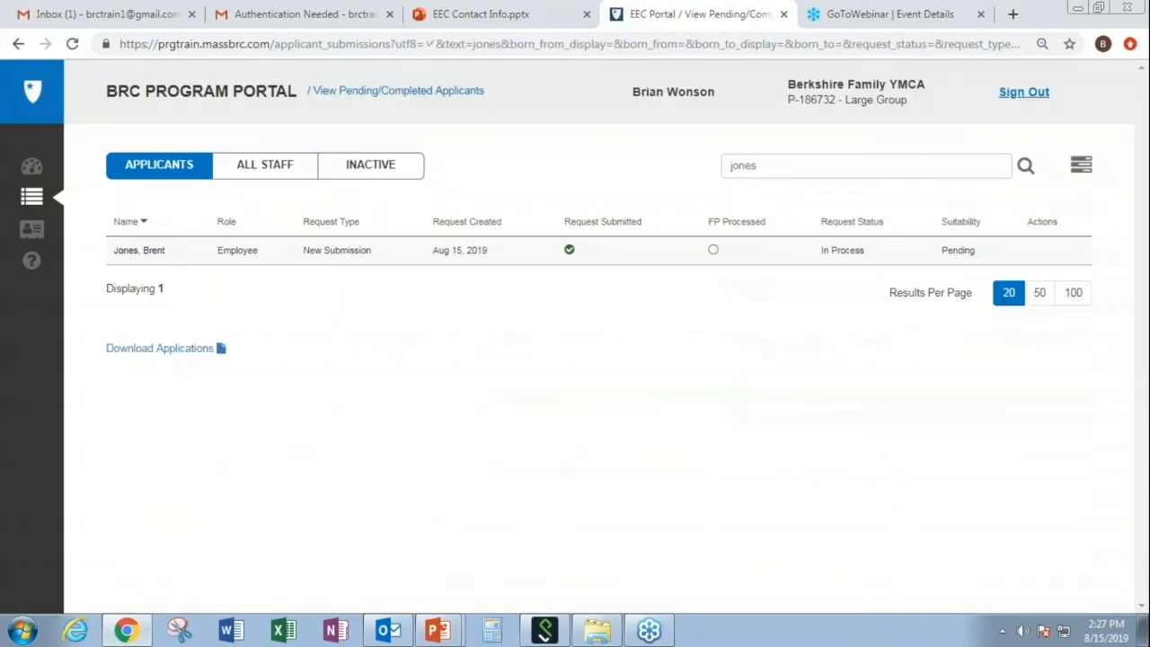